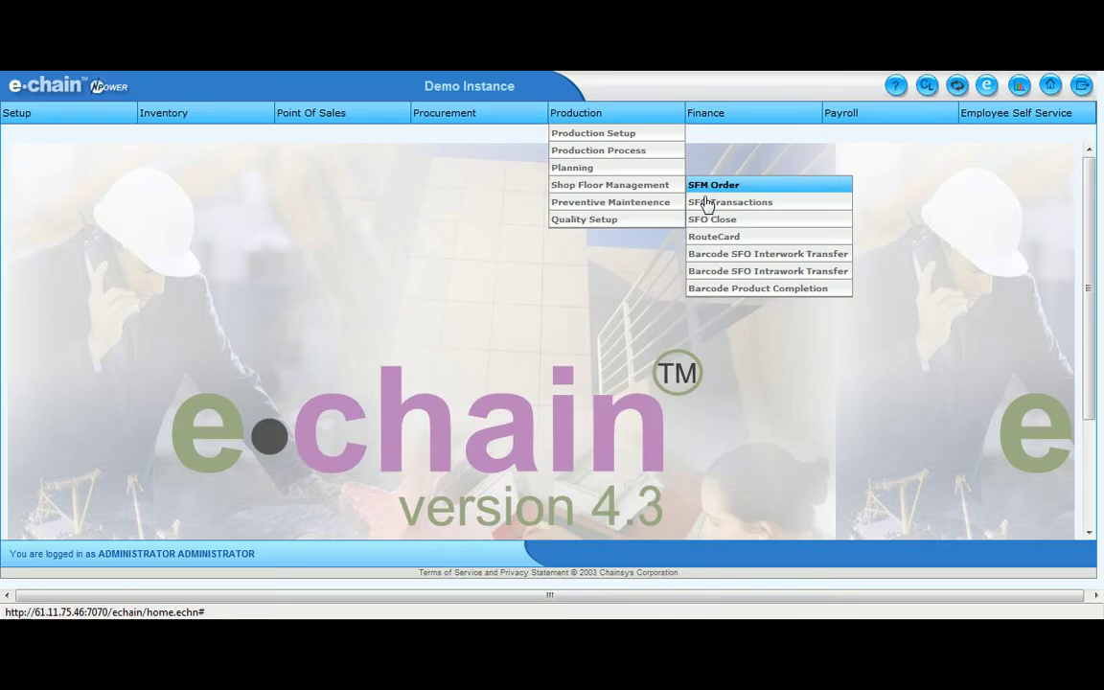
Open the SFO item transaction with type Allocation for the released 5 MM STEEL PLATE shop floor order.
click(707, 203)
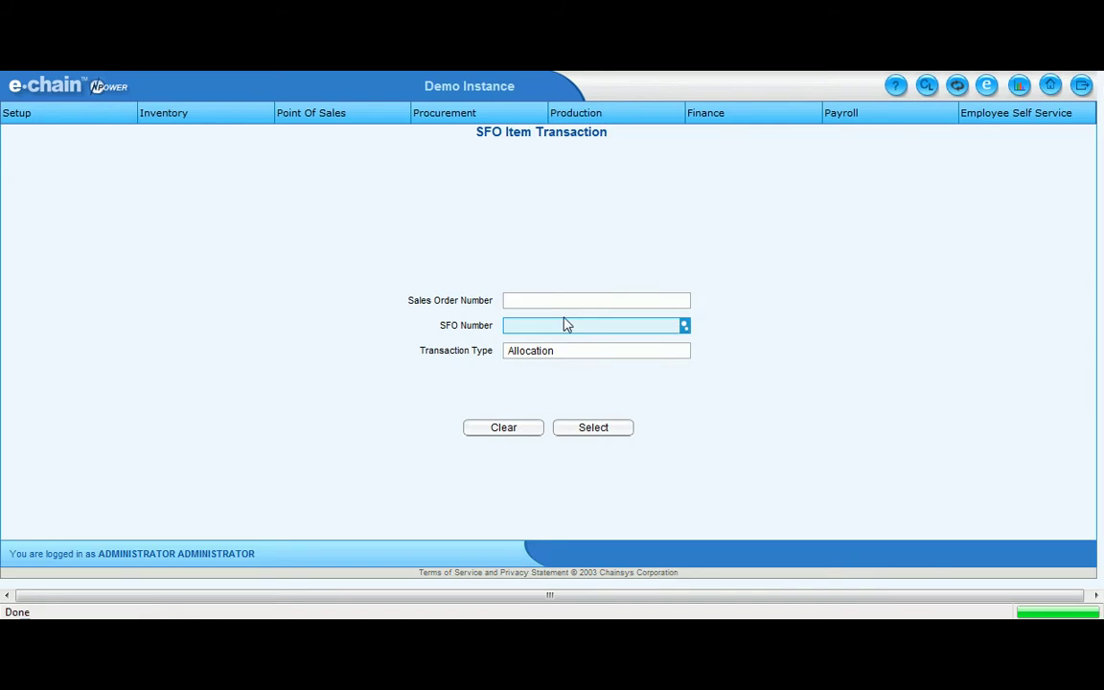
click(561, 322)
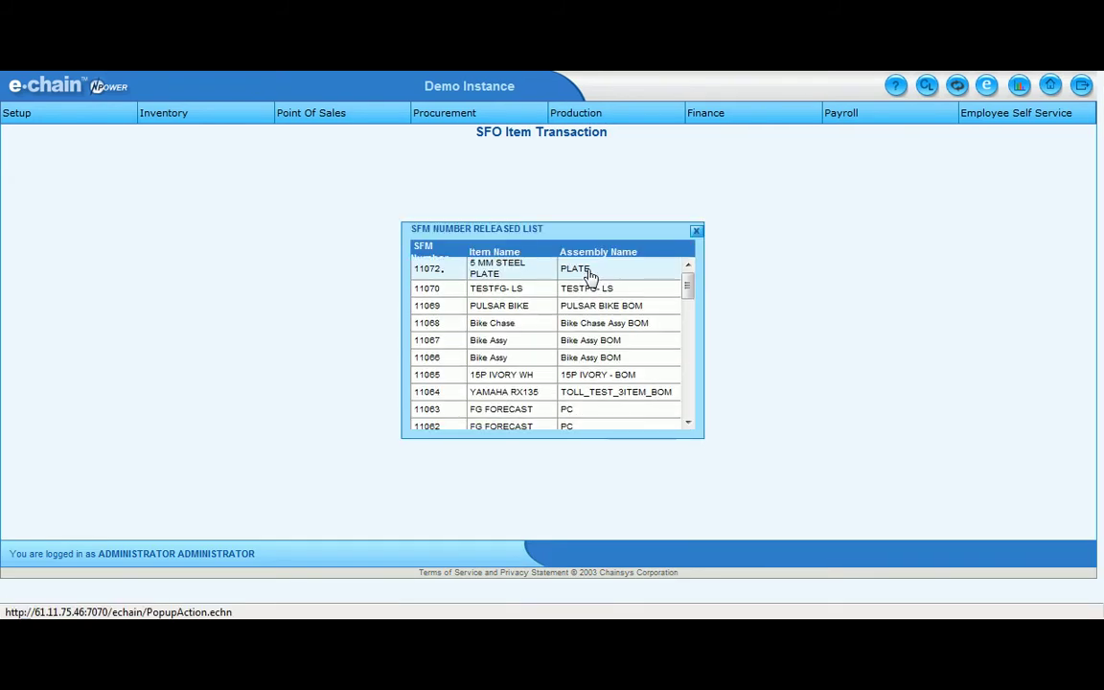
click(589, 274)
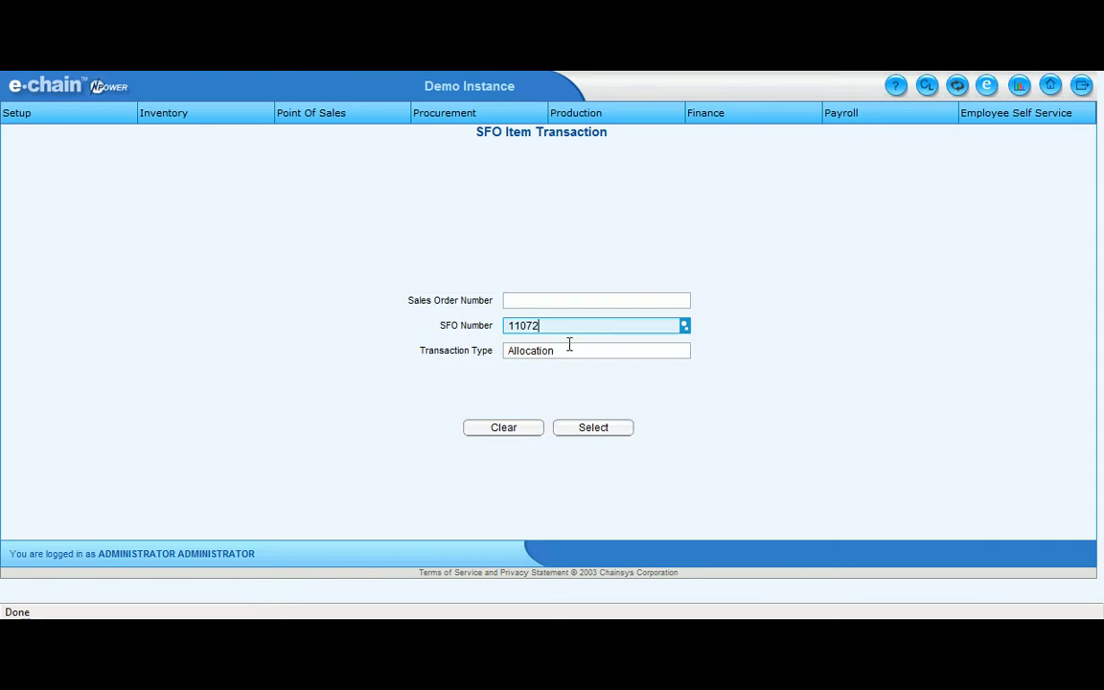
click(578, 427)
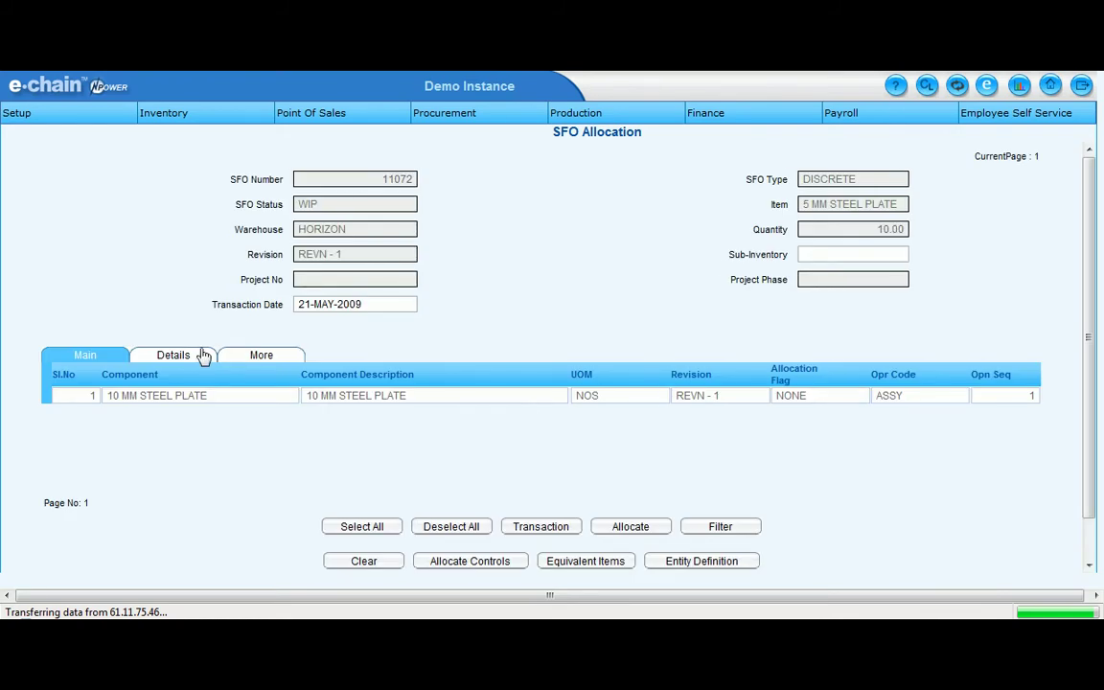
Mark the 10 MM STEEL PLATE component for allocation with quantity 2 from the RM sub-inventory.
click(196, 356)
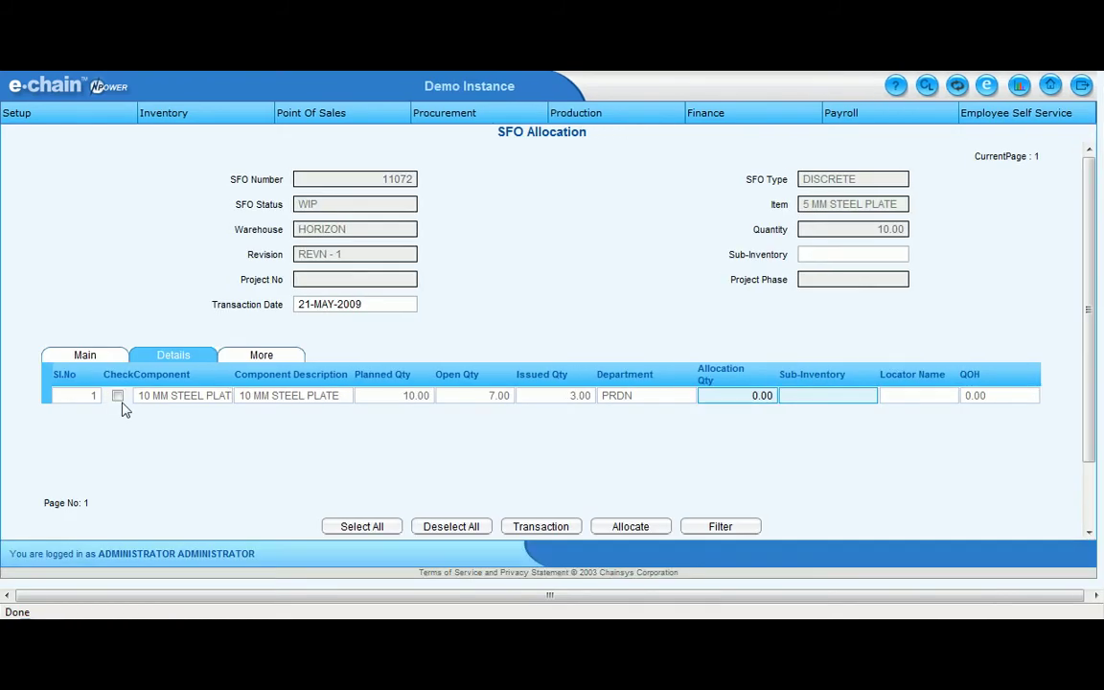
click(118, 397)
click(744, 396)
text(2)
key(Tab)
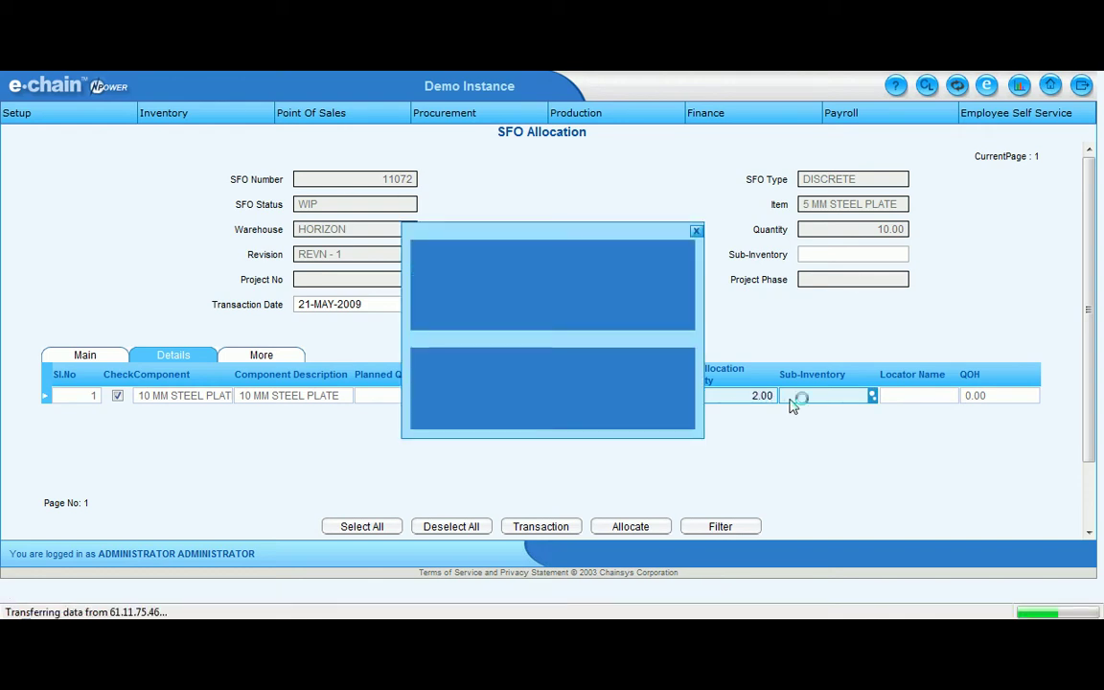
click(642, 307)
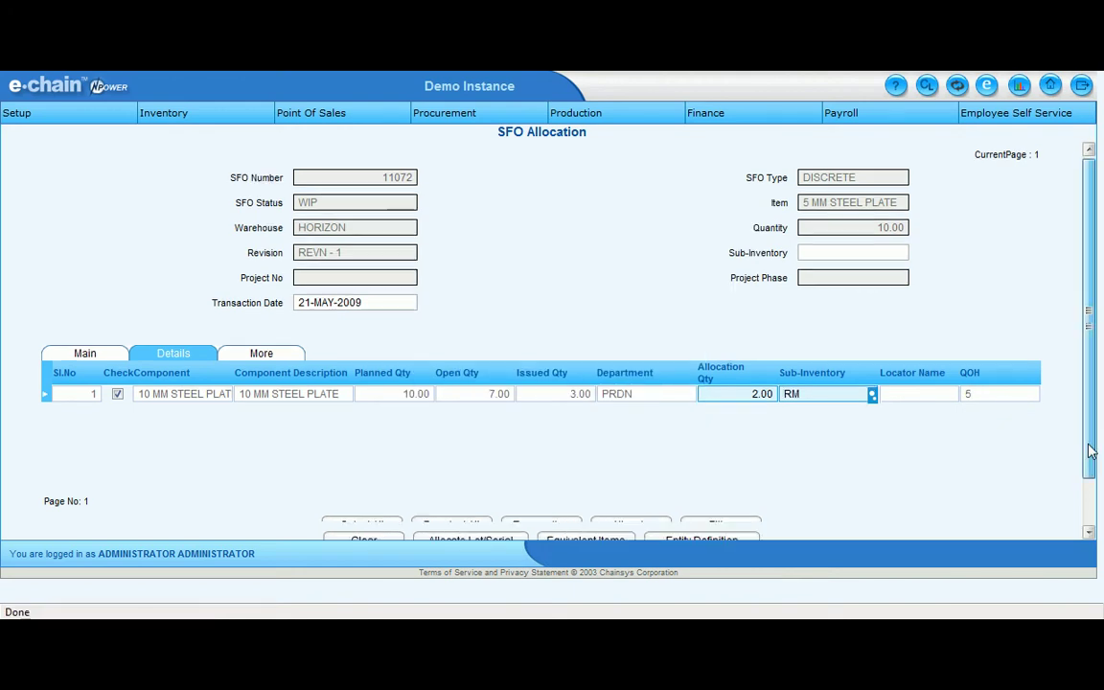
Retrieve the RM lots for lot/serial allocation and select LOT G with a transaction quantity of 2.
scroll(1082, 416, down, 2)
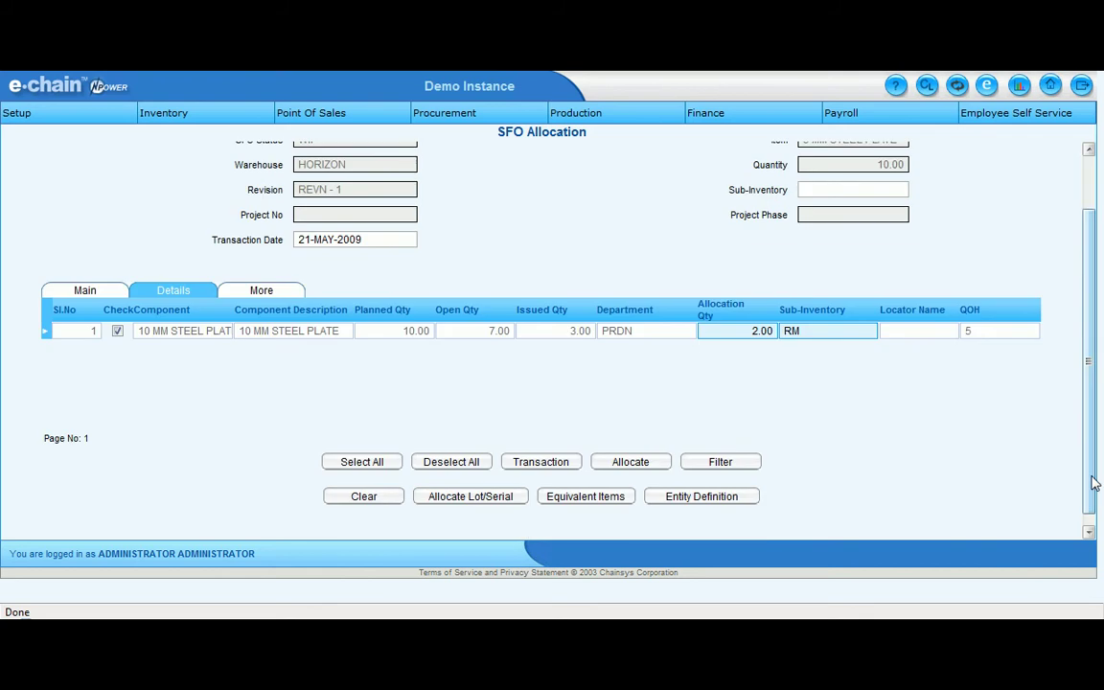
click(471, 496)
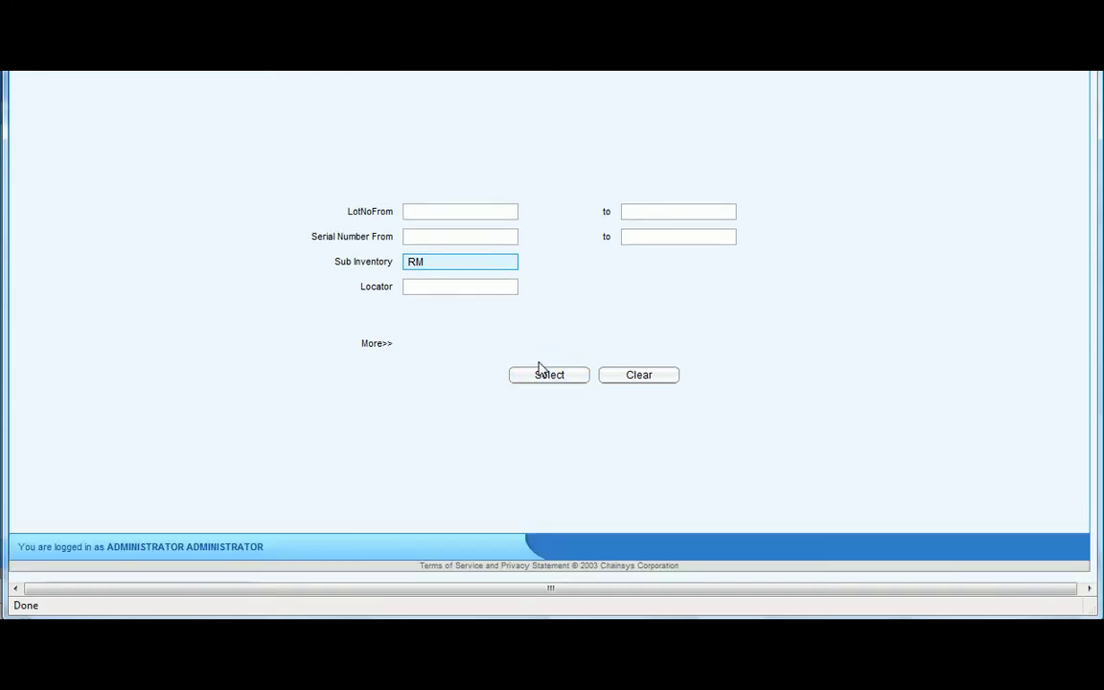
click(539, 374)
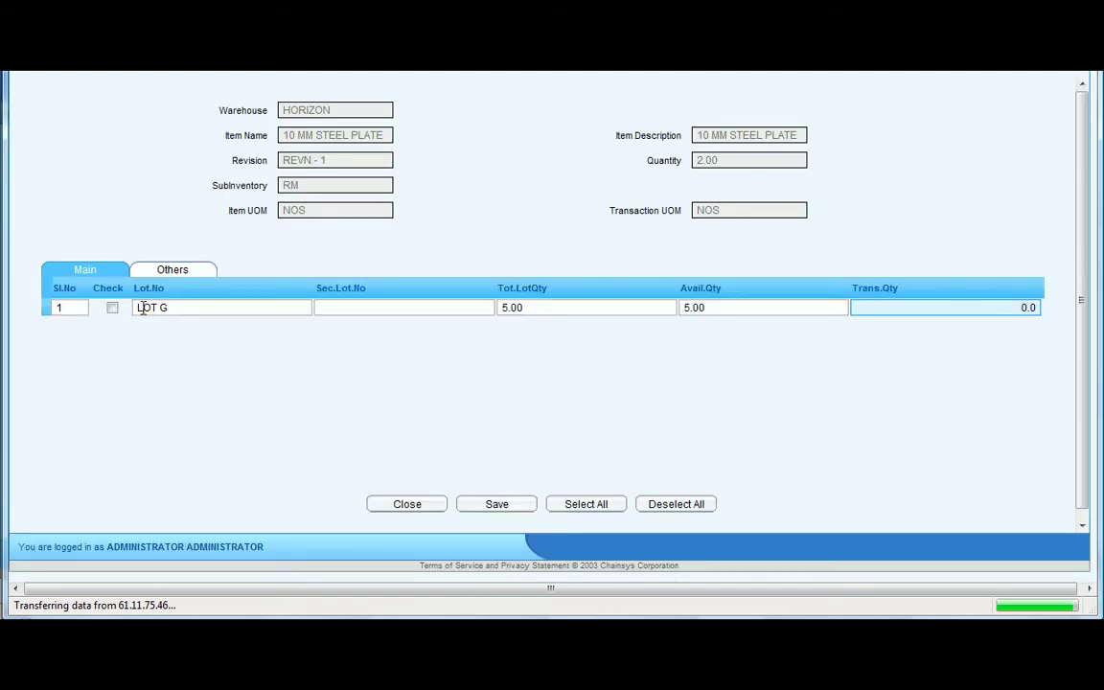
click(113, 308)
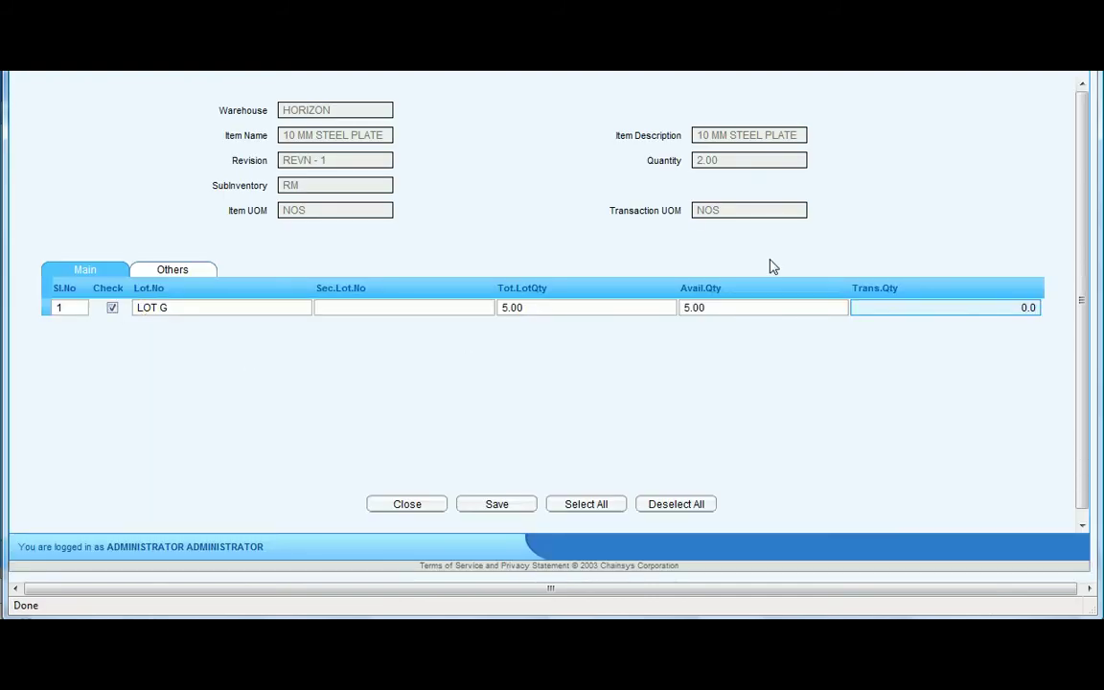
click(980, 306)
drag(980, 306, 1097, 308)
text(2)
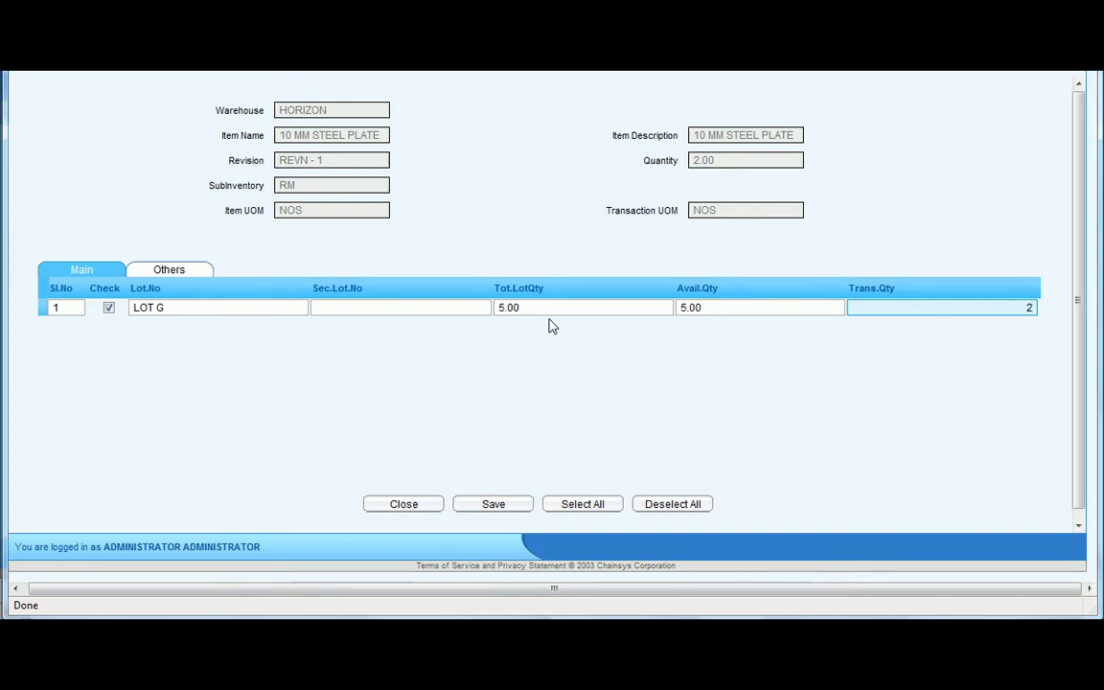
Assign serial numbers 800 and 801, save the lot/serial selection, and allocate the component.
click(208, 270)
click(111, 308)
click(110, 325)
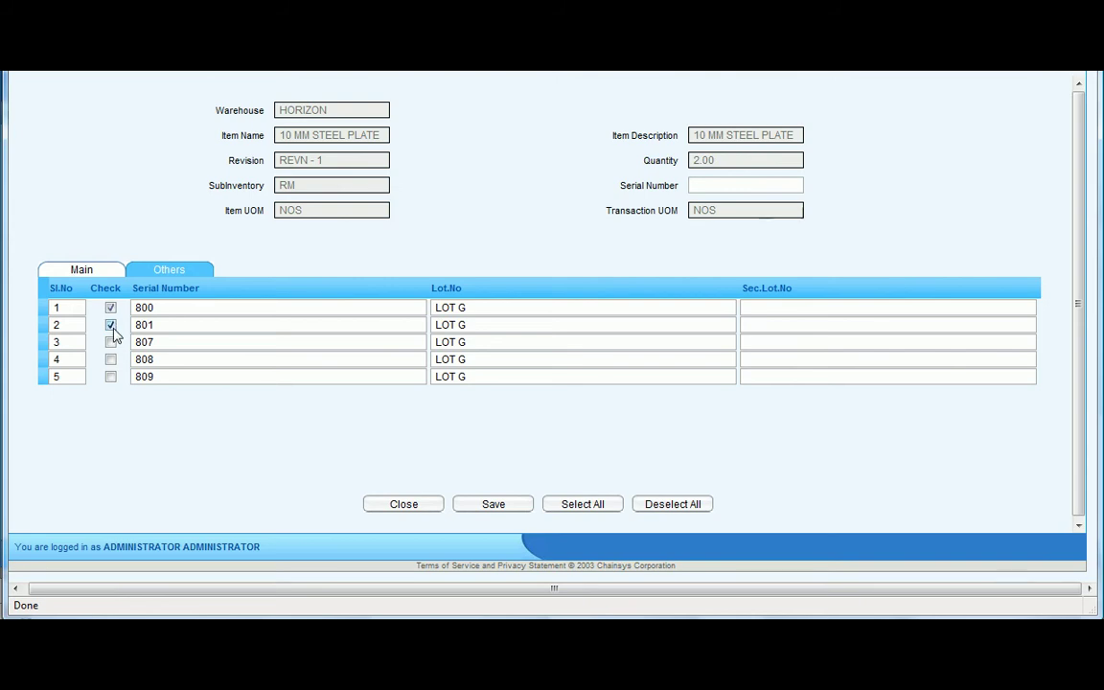
click(458, 510)
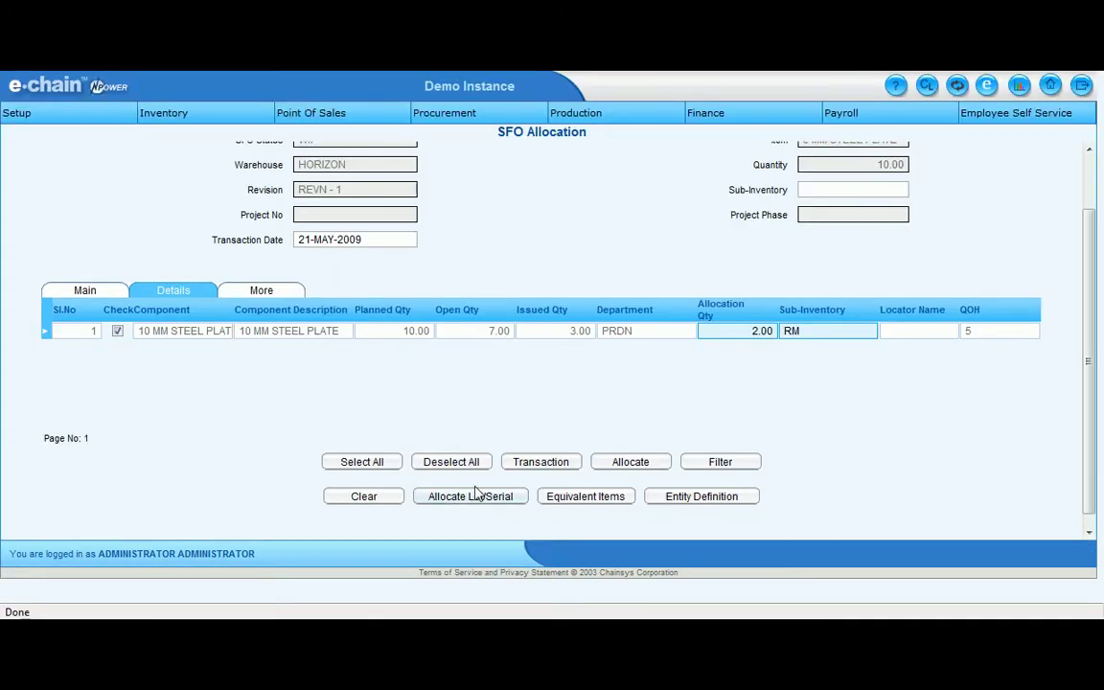
click(607, 465)
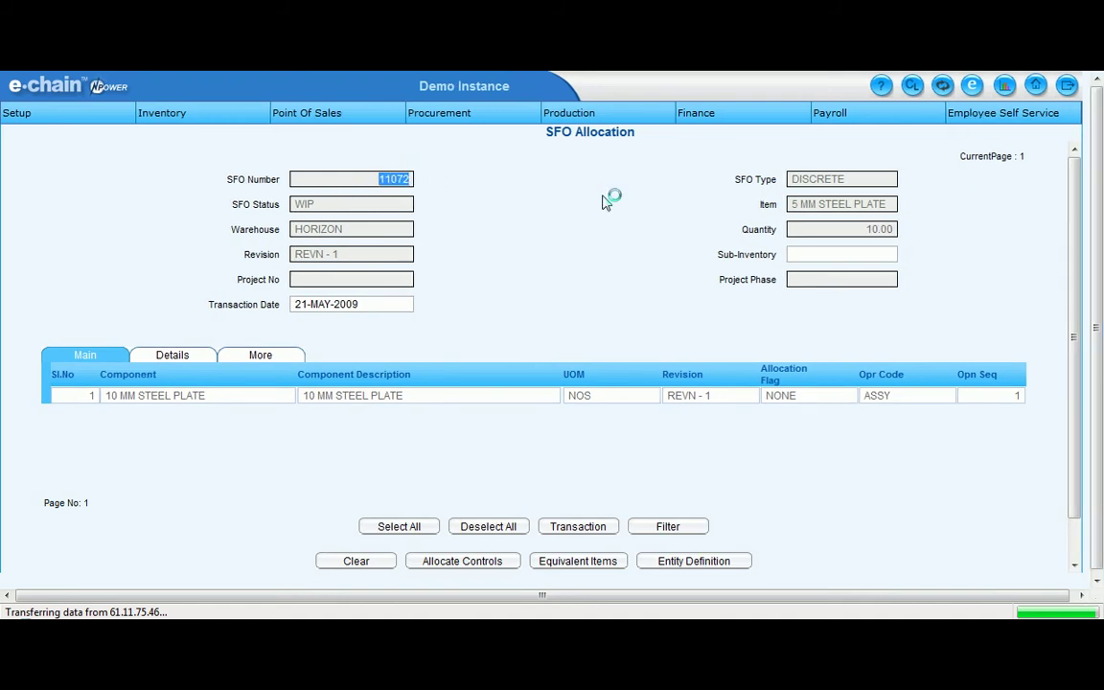
Open the Transaction Register Report among the Inventory reports in the Report Center.
click(1023, 92)
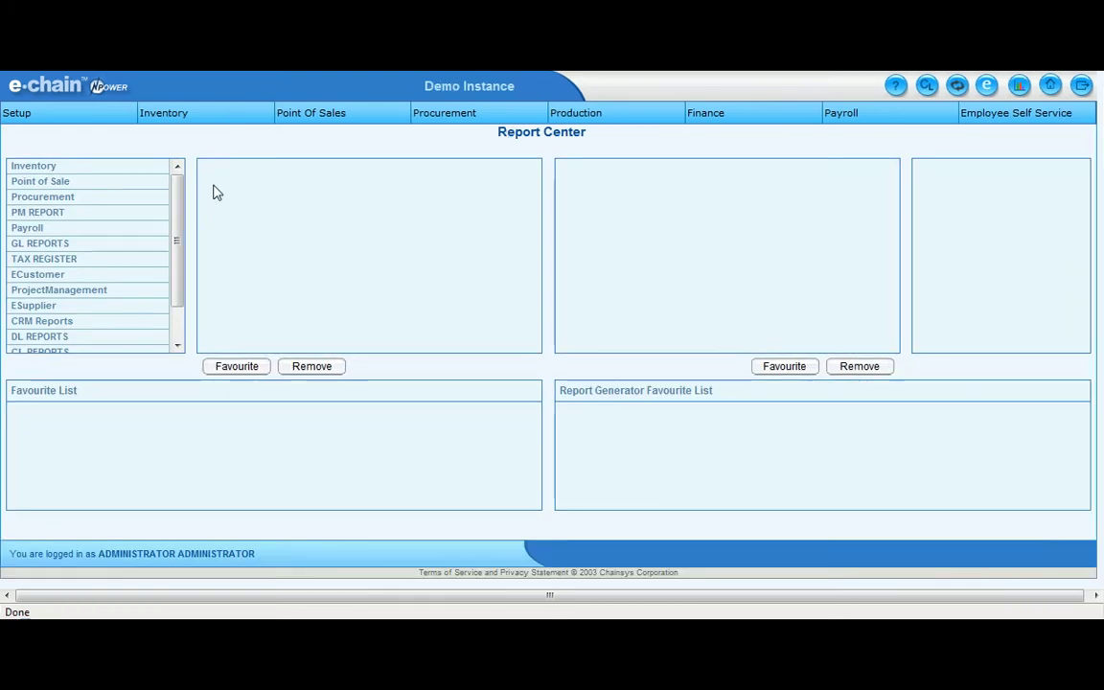
click(155, 167)
click(366, 233)
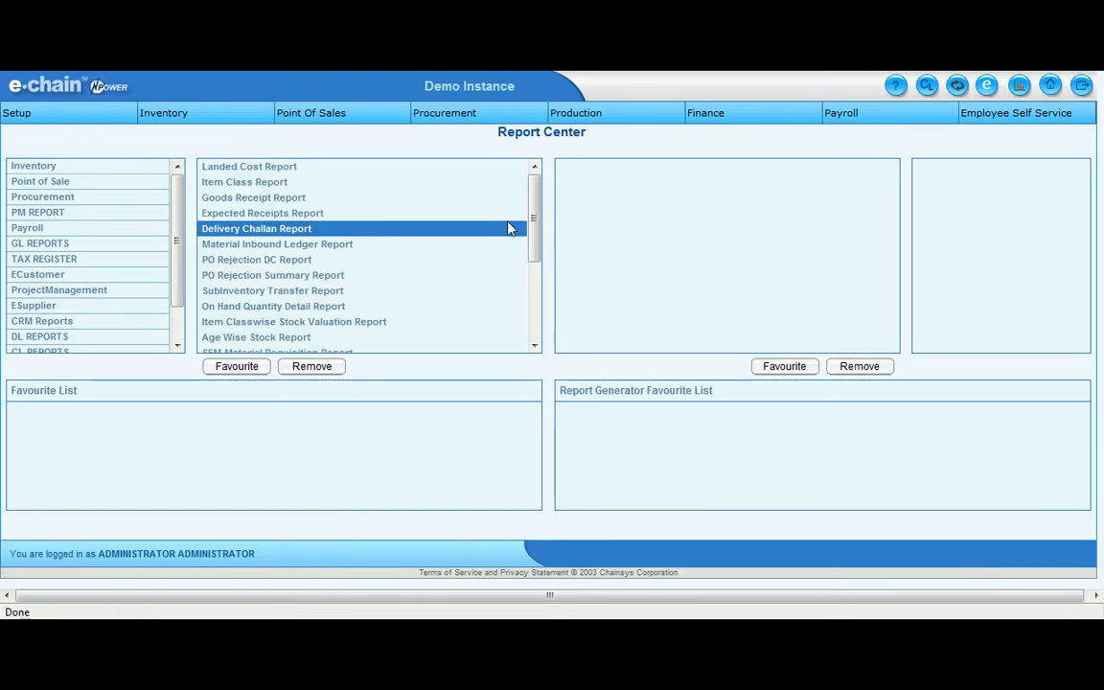
drag(535, 242, 539, 309)
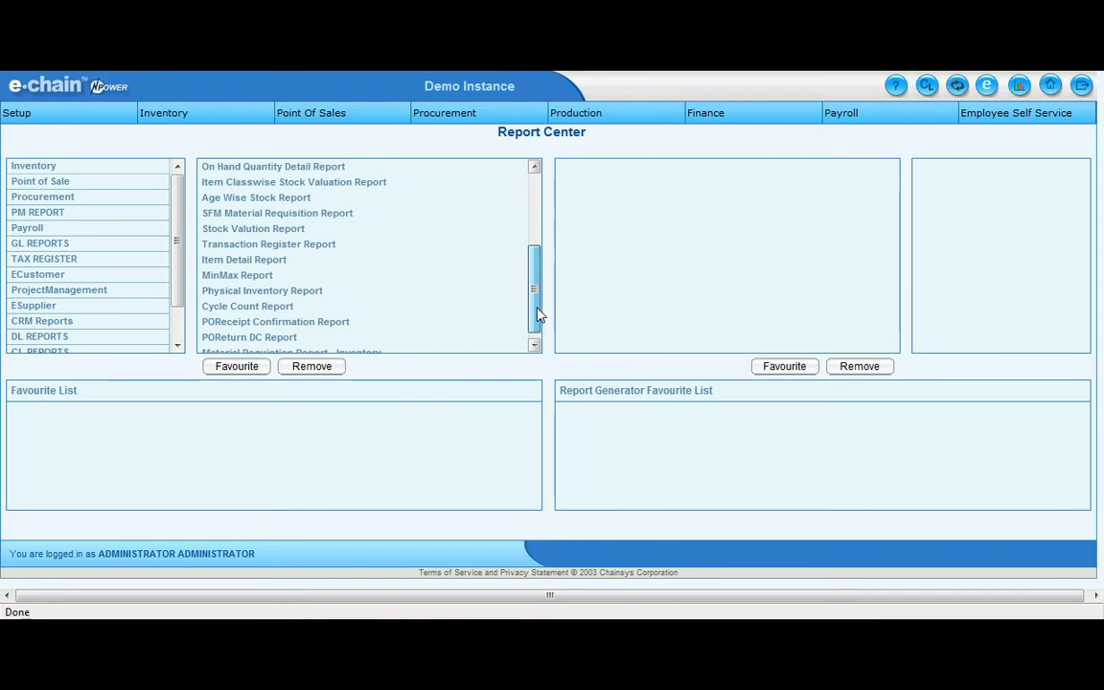
double_click(326, 247)
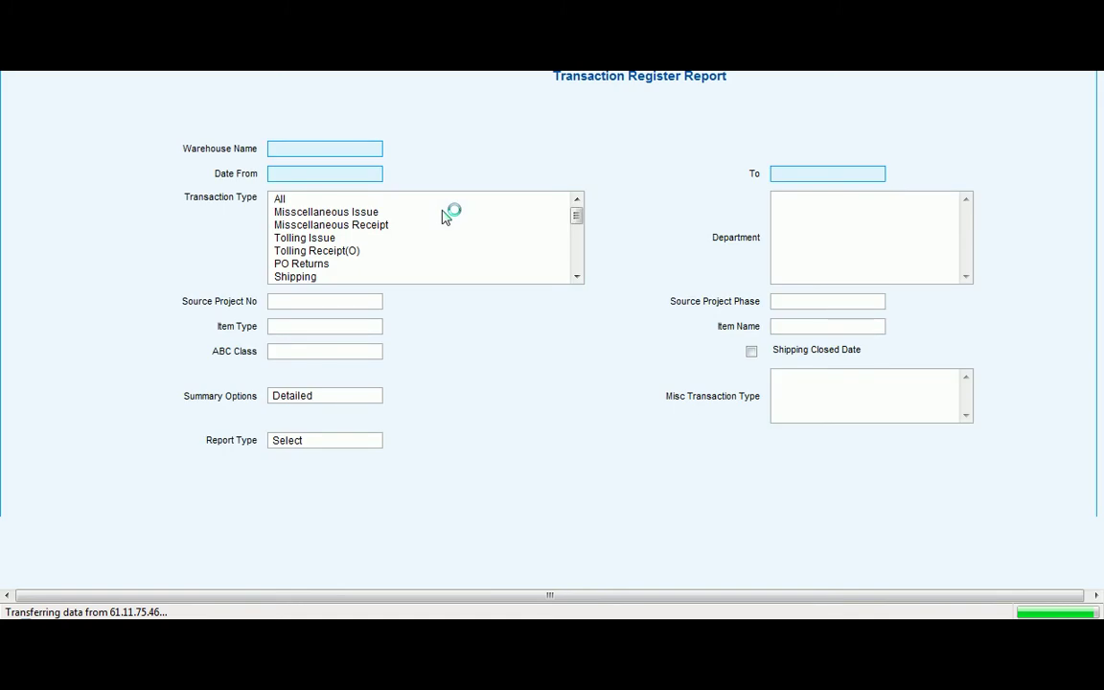
Filter the report by warehouse HORIZON, start date 21-MAY-2009 and transaction type All.
text(H)
key(Tab)
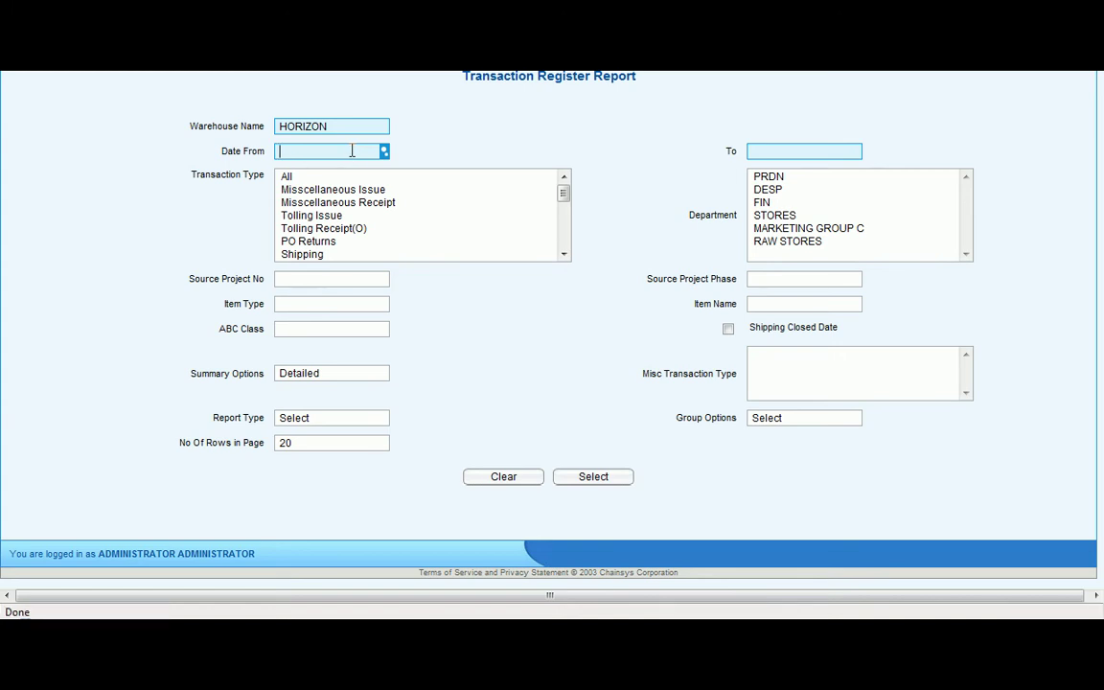
click(362, 151)
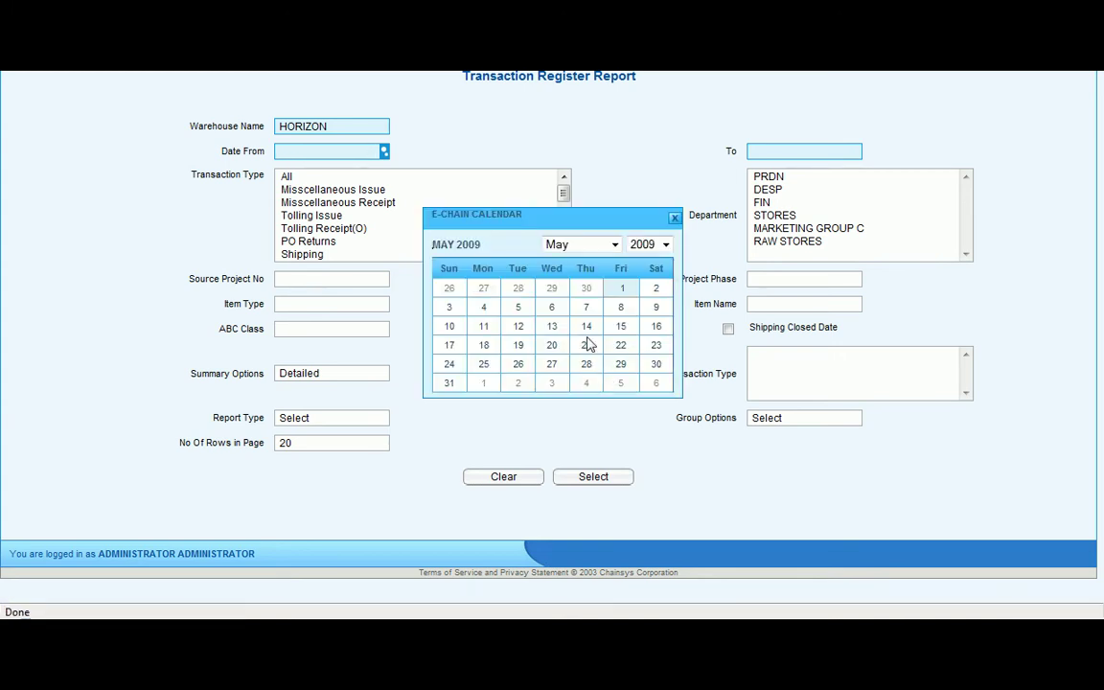
click(587, 345)
click(336, 178)
Restrict the report to item 10 MM STEEL PLATE, generate it, and examine the SFO component allocation row's document number.
click(754, 304)
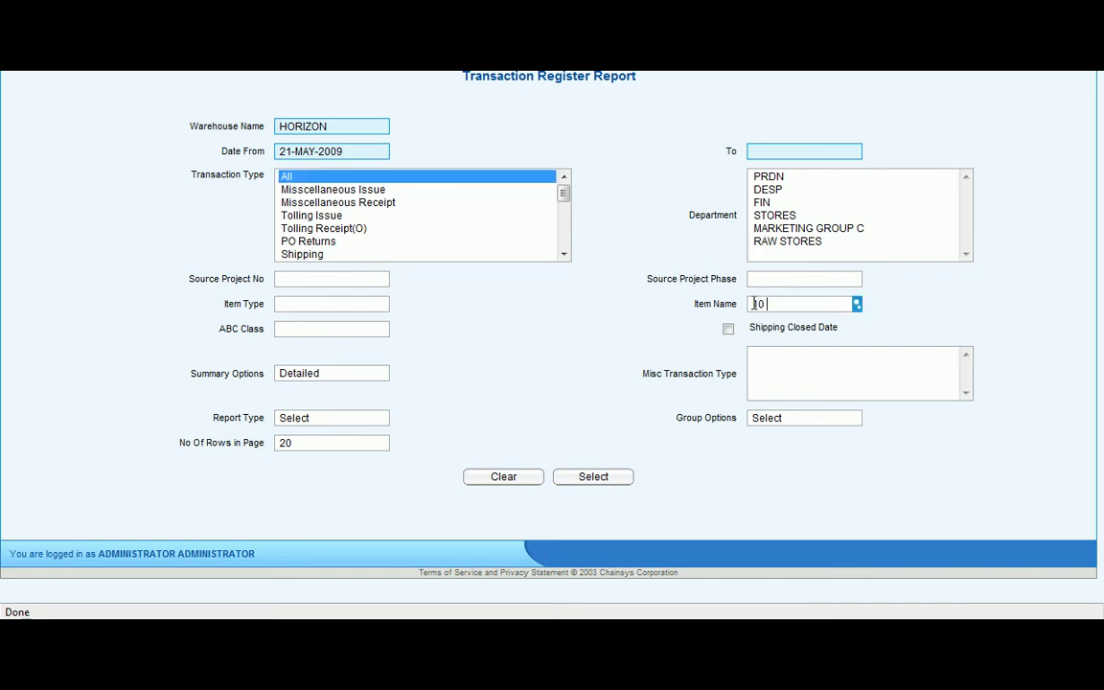
text(10)
key(Tab)
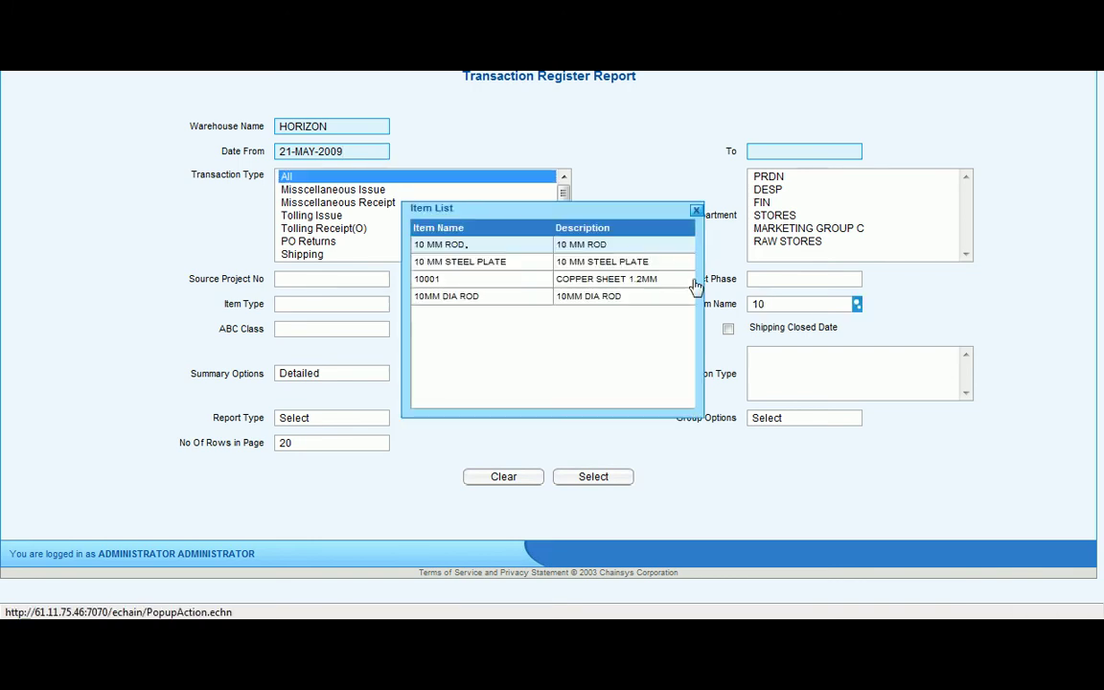
click(661, 268)
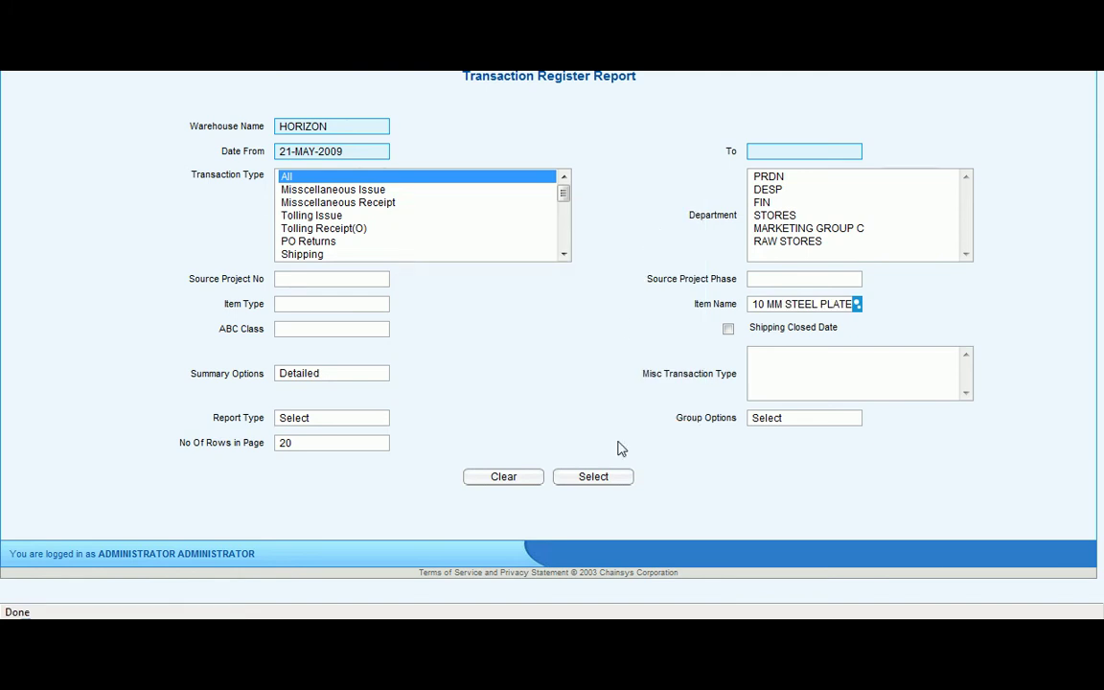
click(607, 480)
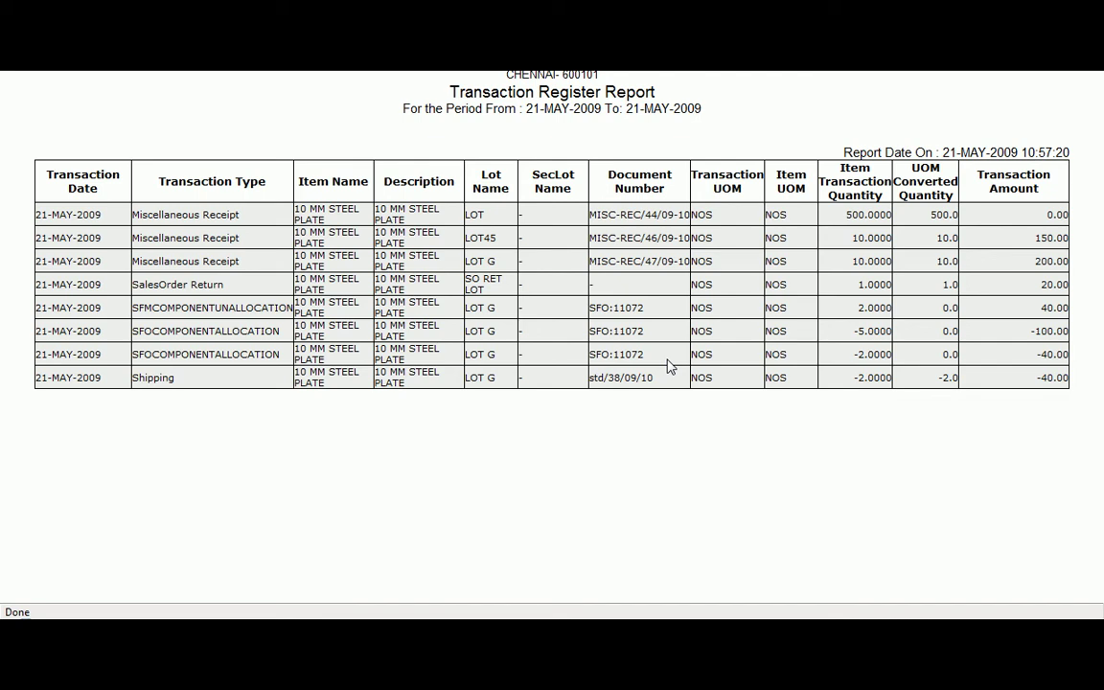
drag(648, 356, 592, 355)
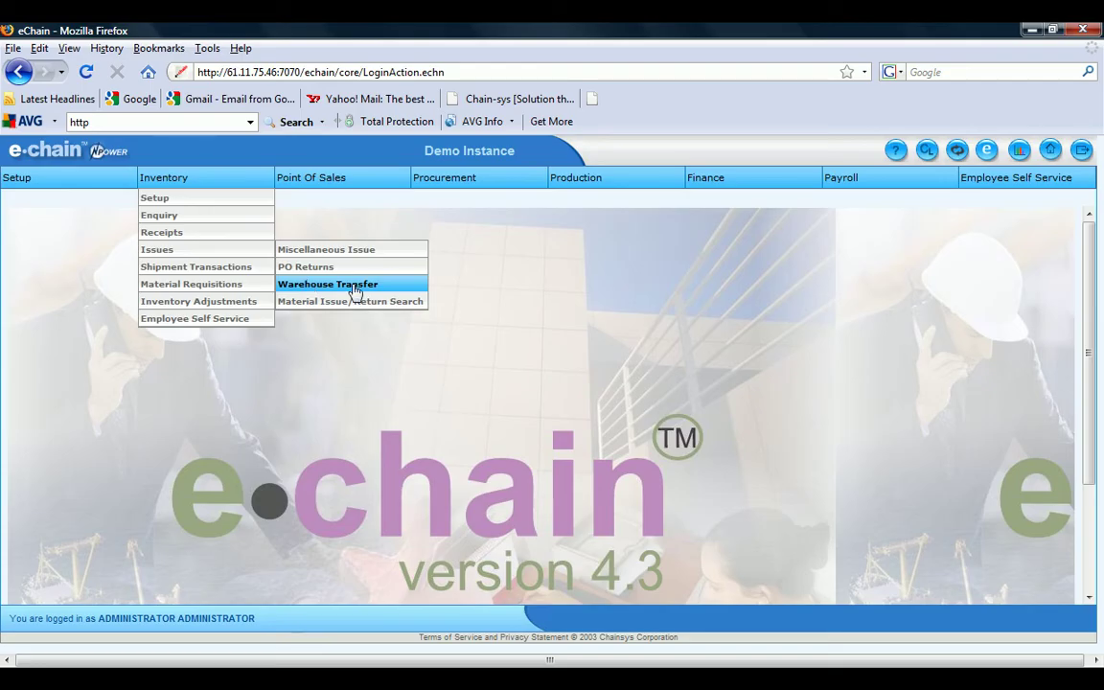
Start a new warehouse transfer with source warehouse HORIZON and destination warehouse GM.
click(380, 284)
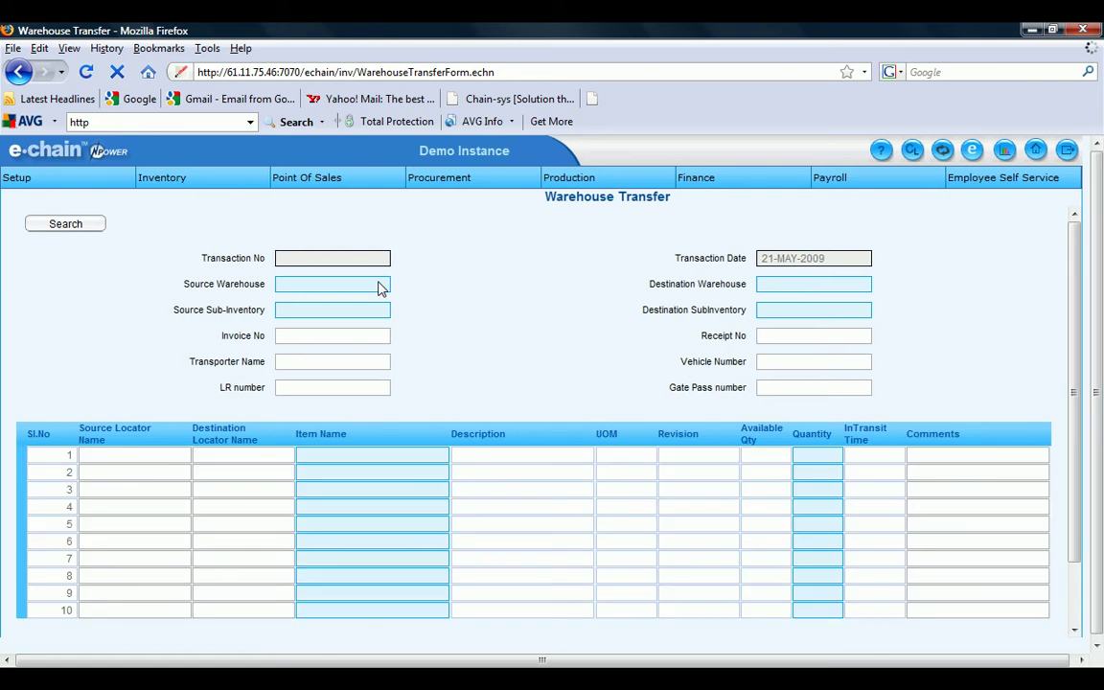
click(375, 283)
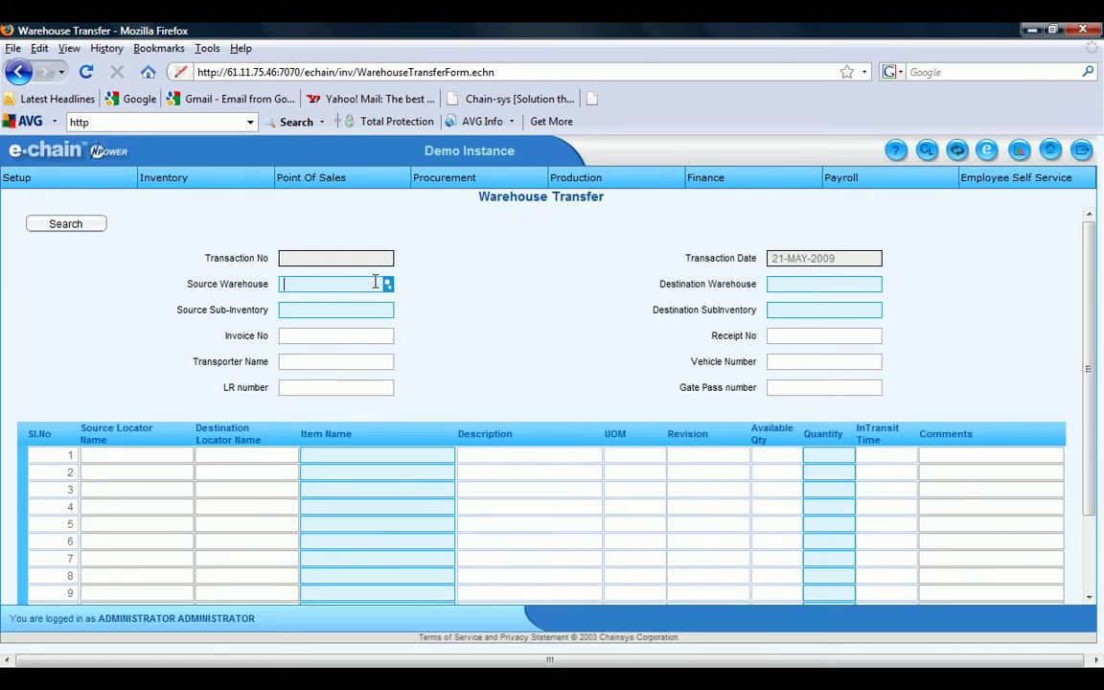
text(H)
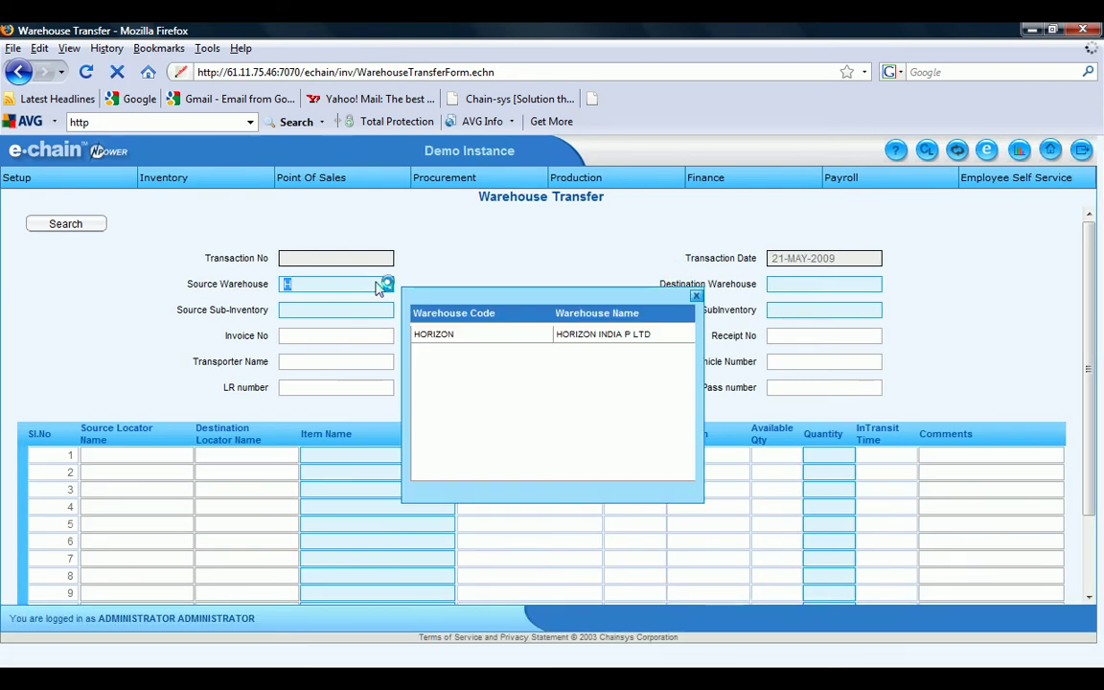
key(Return)
click(775, 283)
text(GM)
key(Return)
Set the transfer's source sub-inventory to FG and its destination sub-inventory to FG STORES.
click(379, 305)
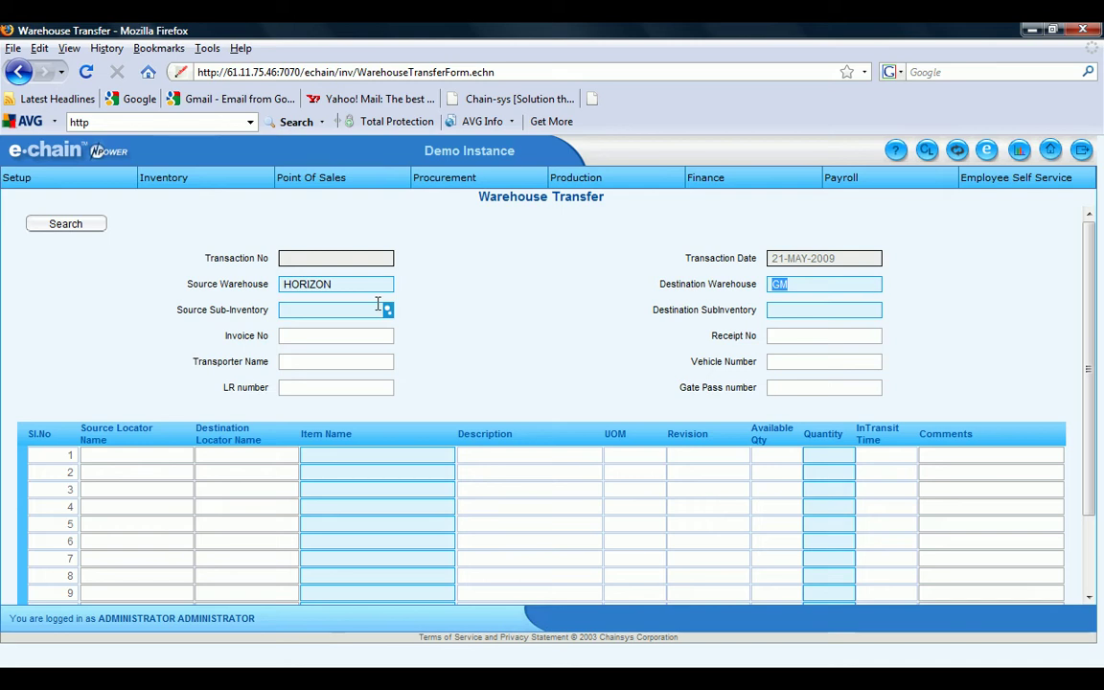
click(387, 310)
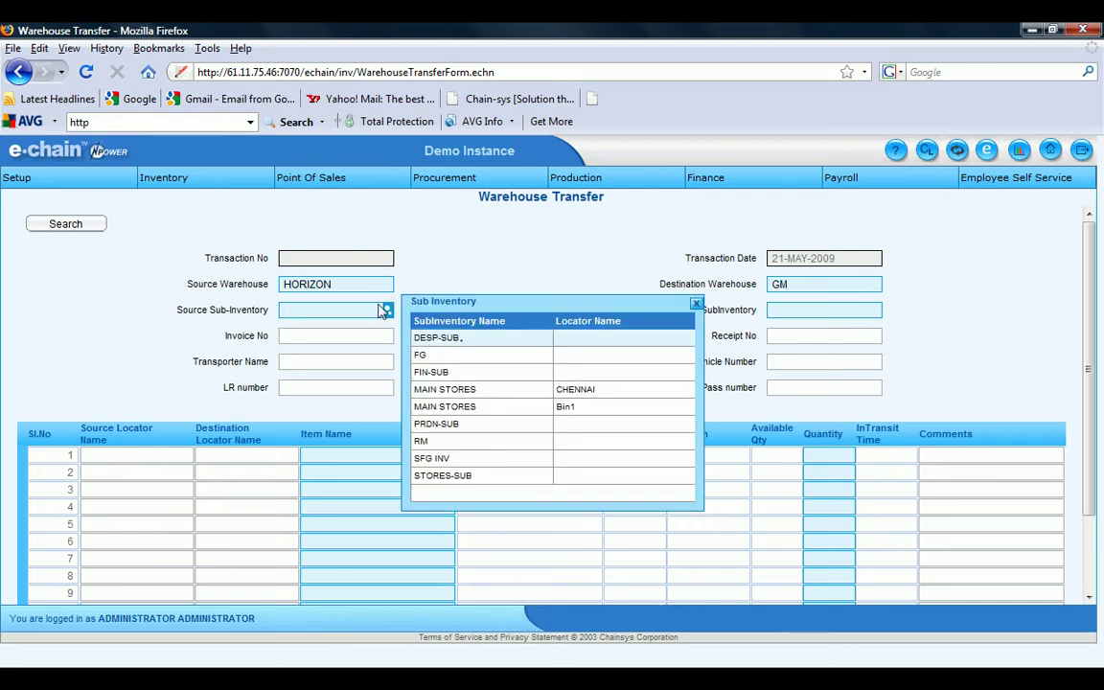
click(451, 360)
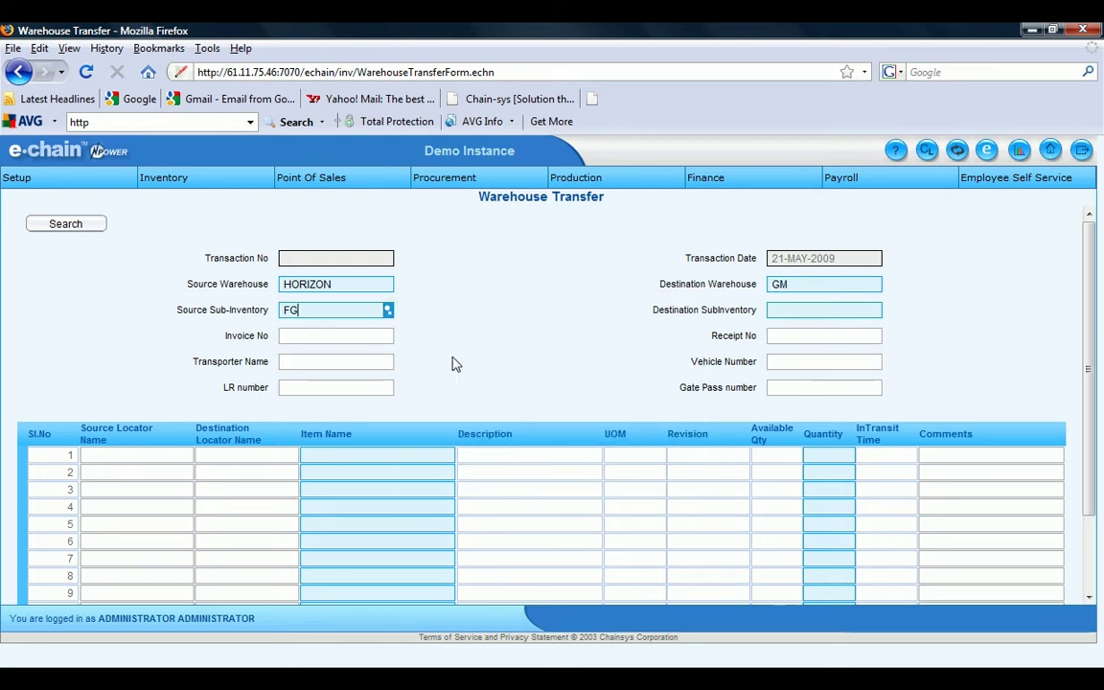
click(792, 311)
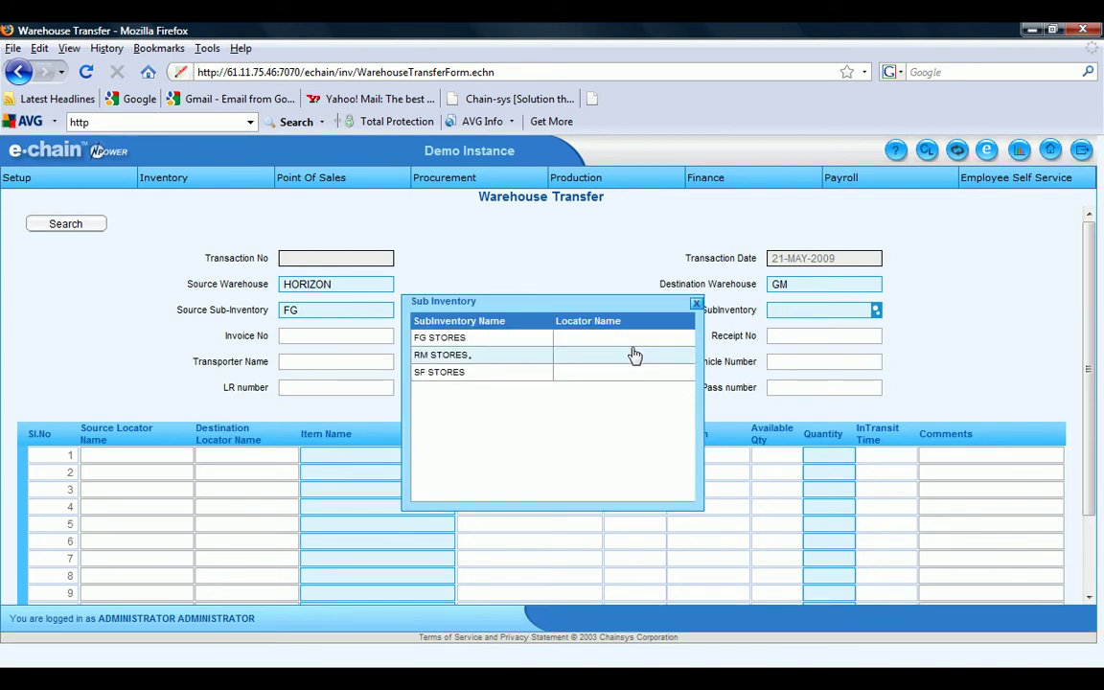
click(634, 343)
Enter 5 MM STEEL PLATE as the item on the first transfer line.
click(346, 453)
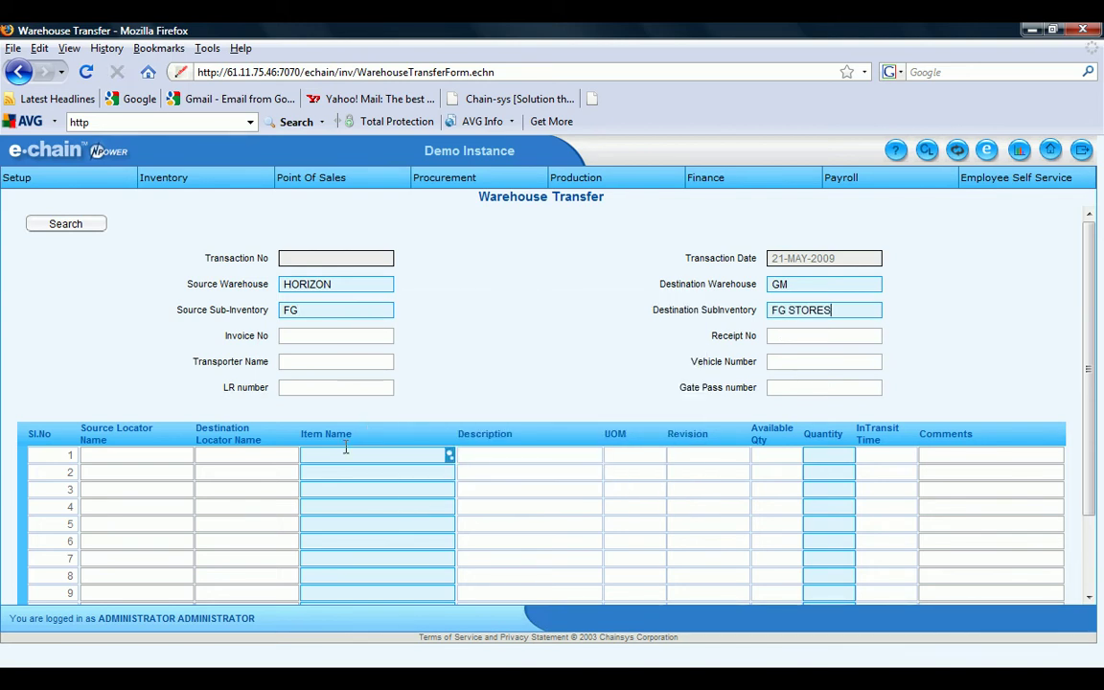
text(5)
key(Tab)
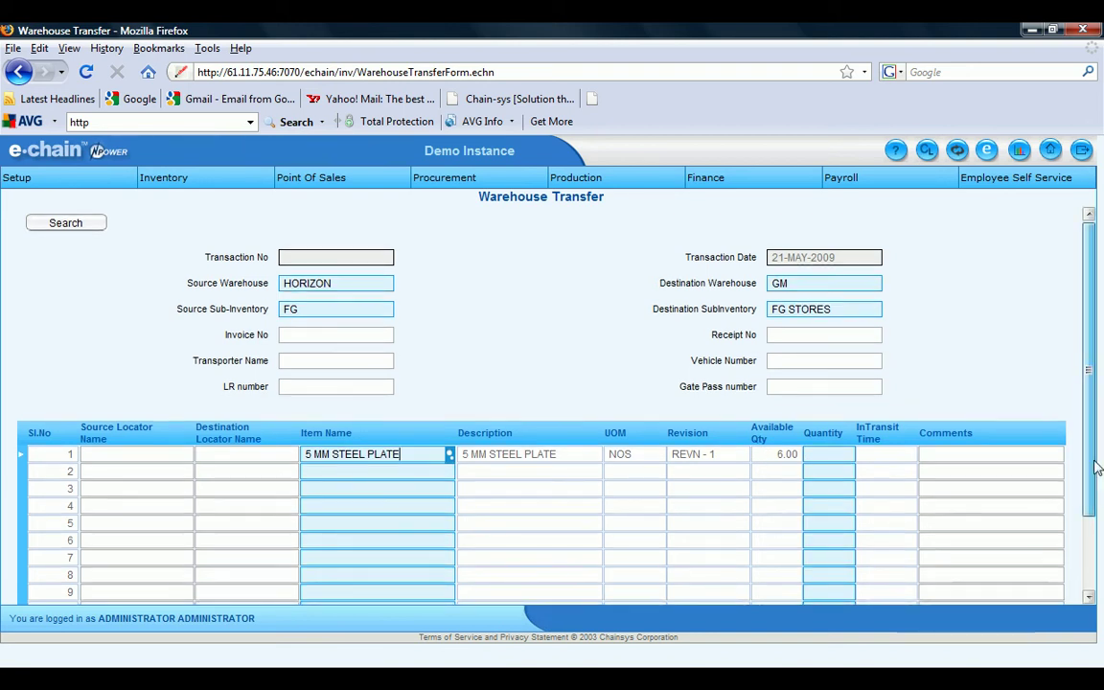
Set the 5 MM STEEL PLATE line's quantity to 3 and its in-transit time to 12:00.
scroll(1098, 467, down, 2)
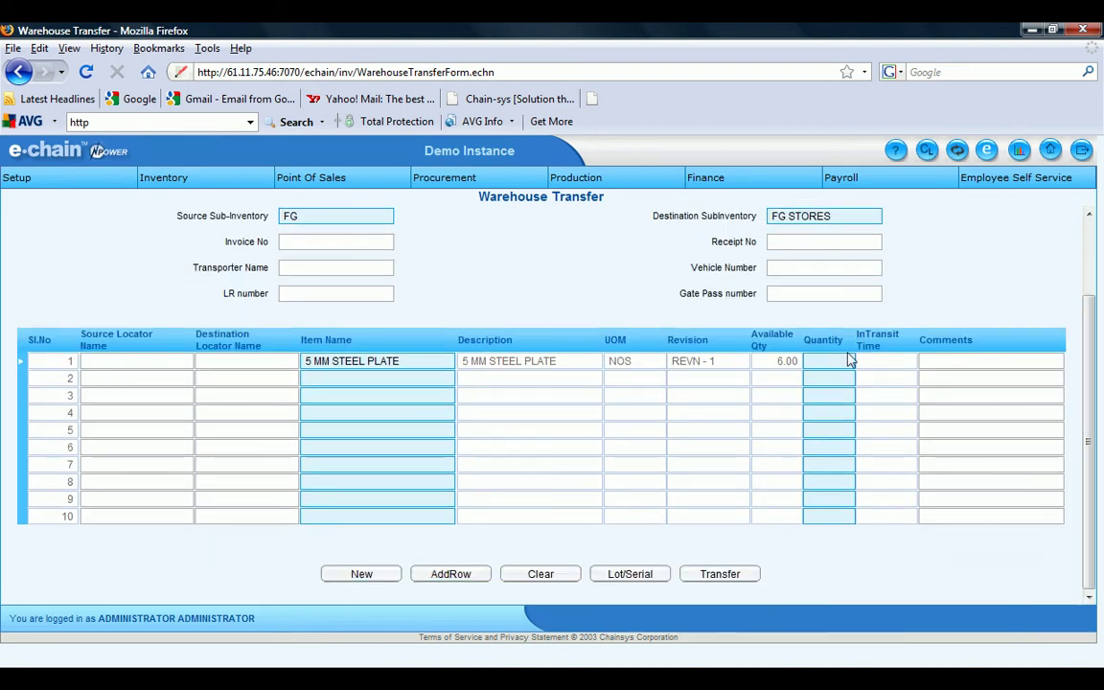
click(847, 356)
text(3)
click(907, 361)
text(1)
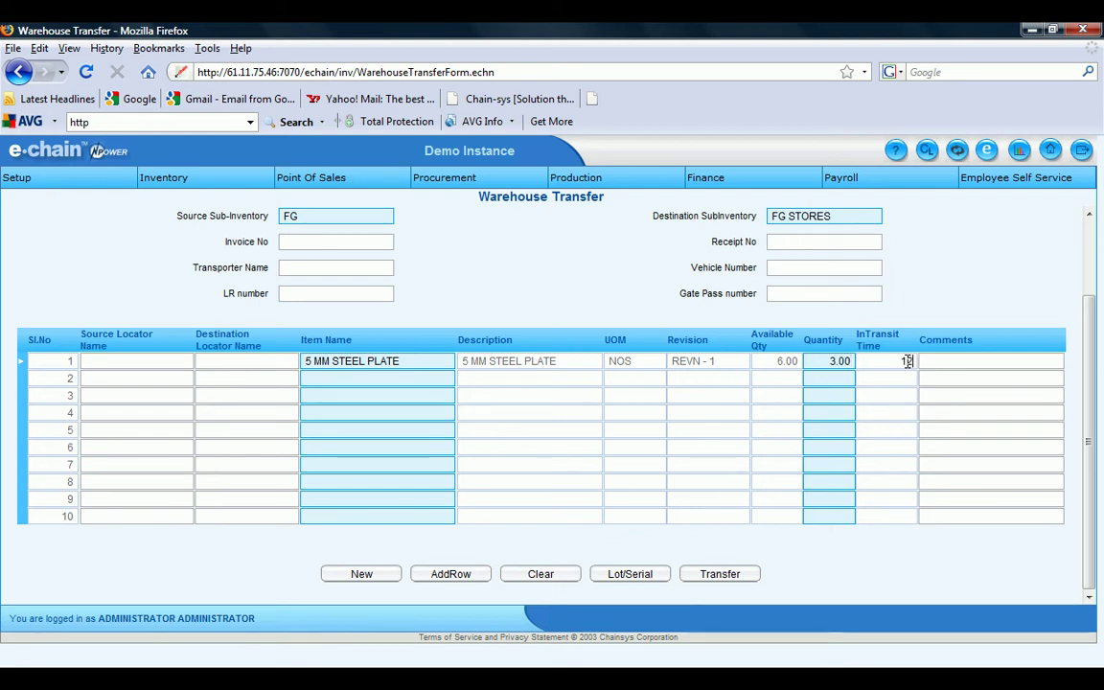
text(2:00)
Bring up the line's available lots and allocate a transaction quantity of 3 from LOT - 5 MM MISC.
click(639, 579)
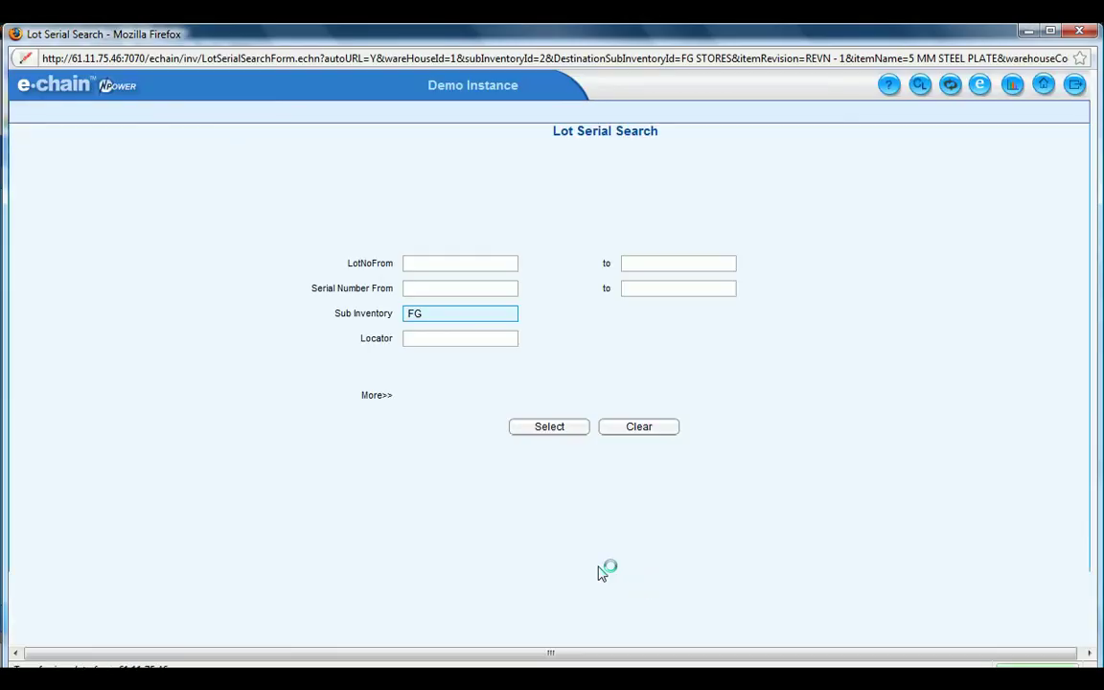
click(551, 426)
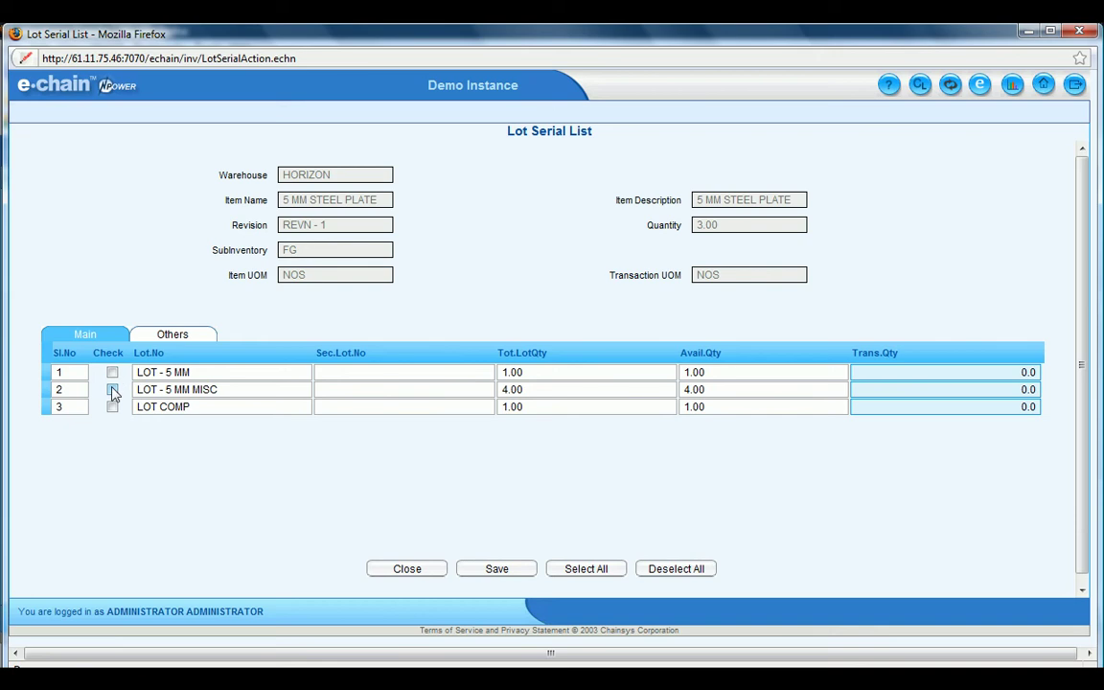
click(112, 390)
click(961, 389)
text(3)
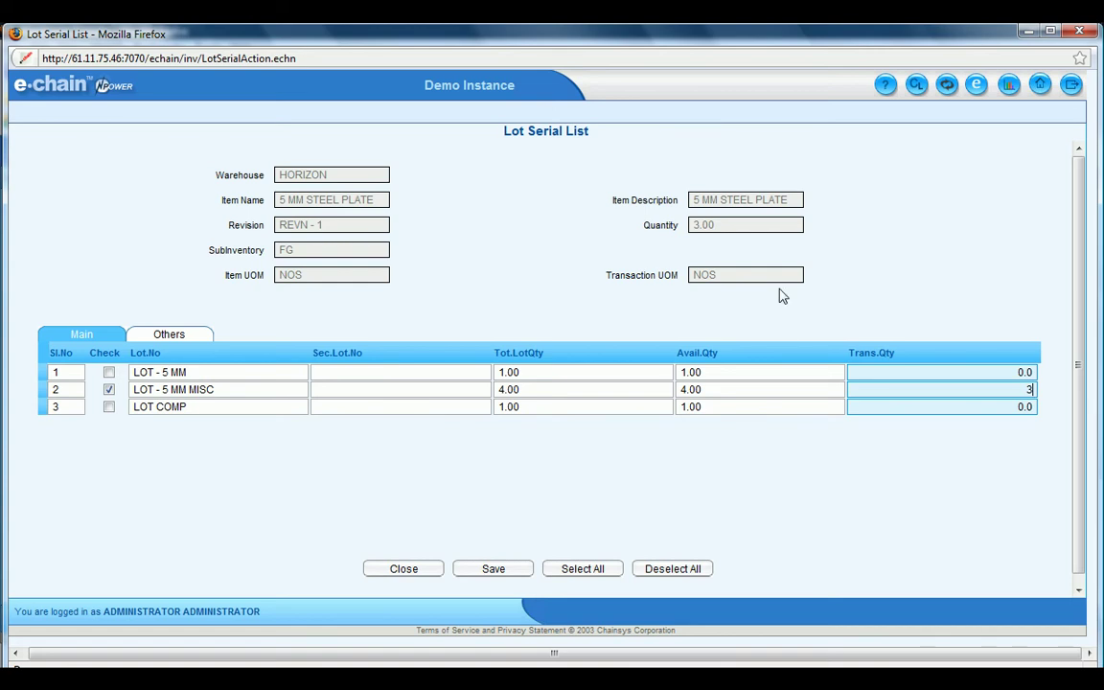
Select serial numbers 10, 11 and 12 of LOT - 5 MM MISC and save the lot and serial allocation.
click(205, 333)
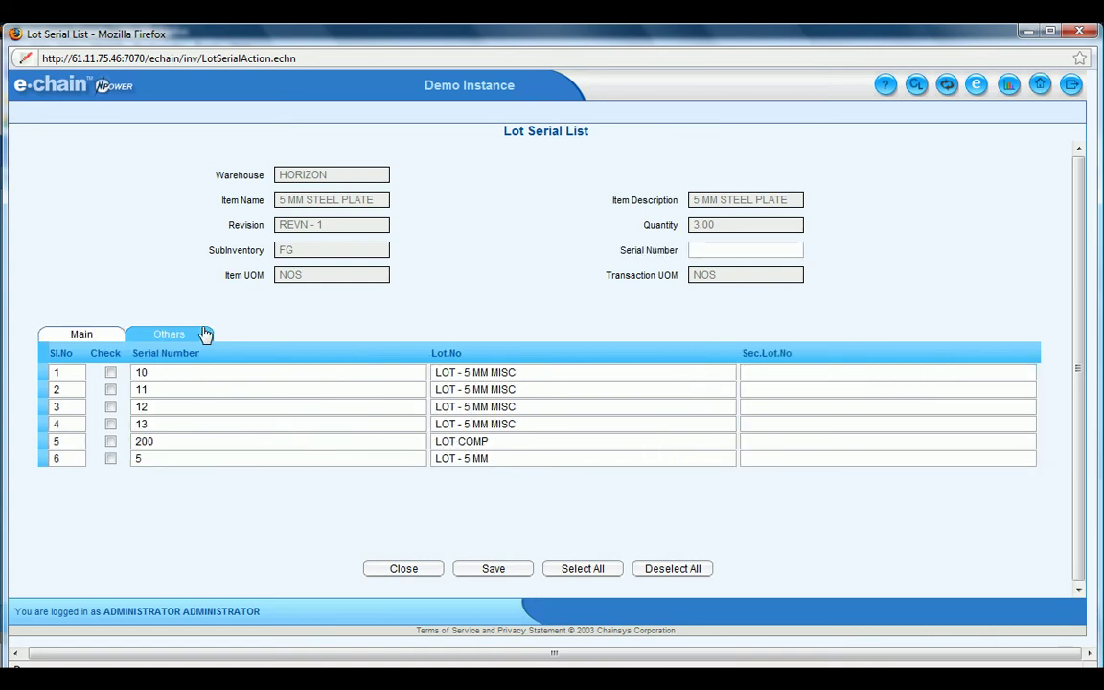
click(111, 373)
click(111, 390)
click(110, 407)
click(507, 570)
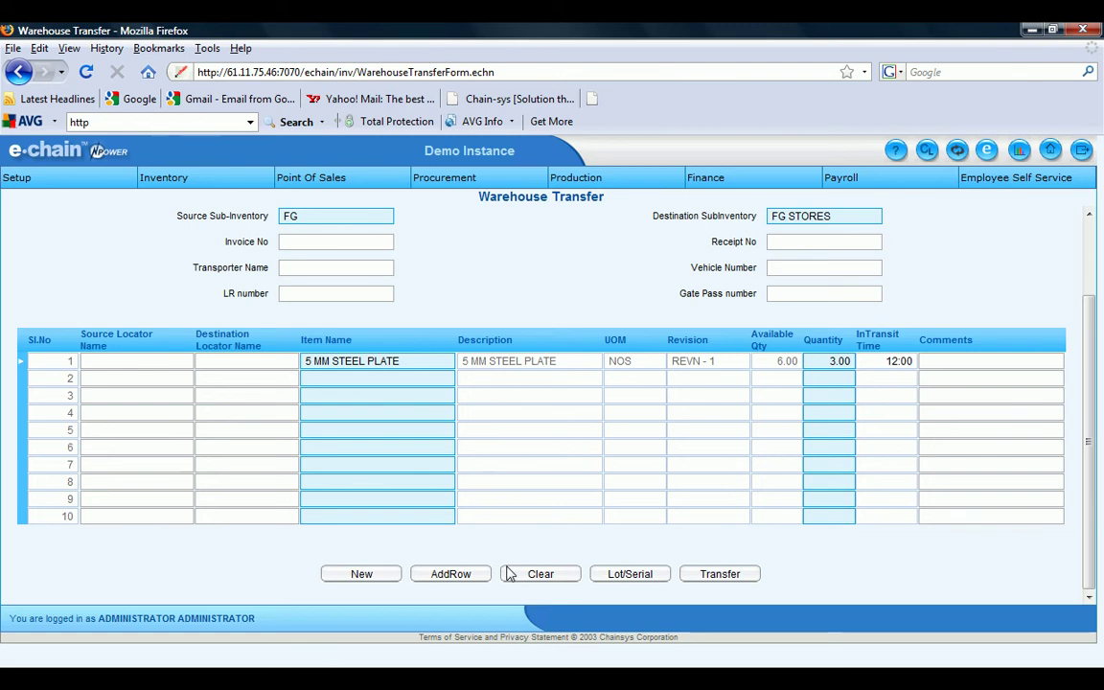
Submit the warehouse transfer and examine its transaction number.
click(706, 579)
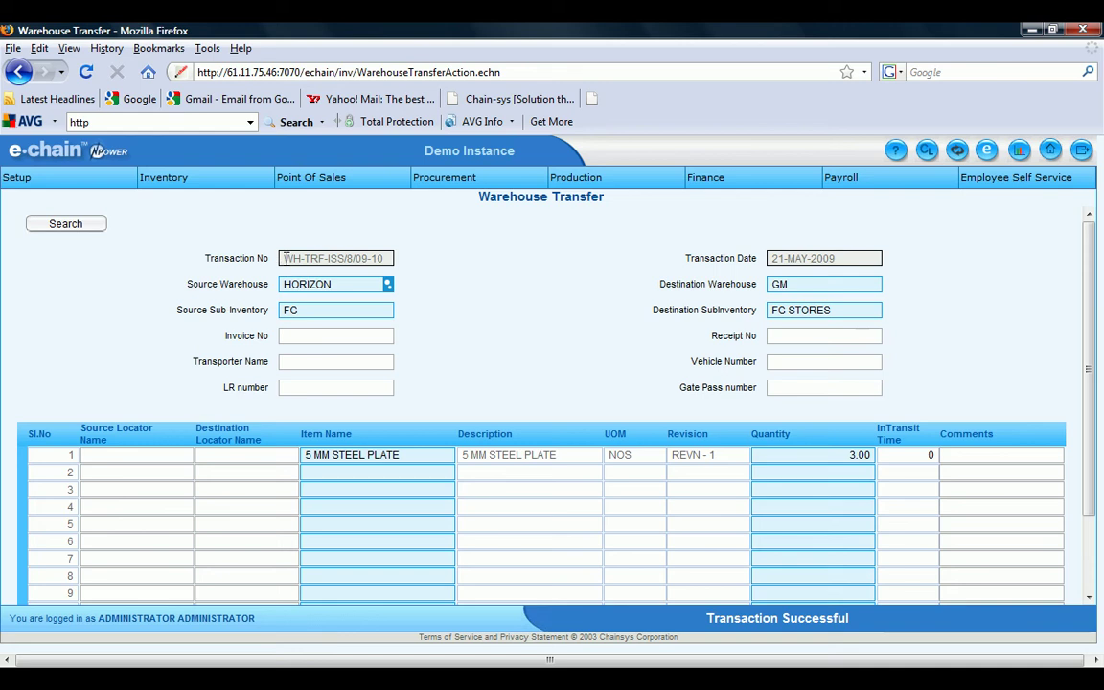
drag(284, 258, 406, 271)
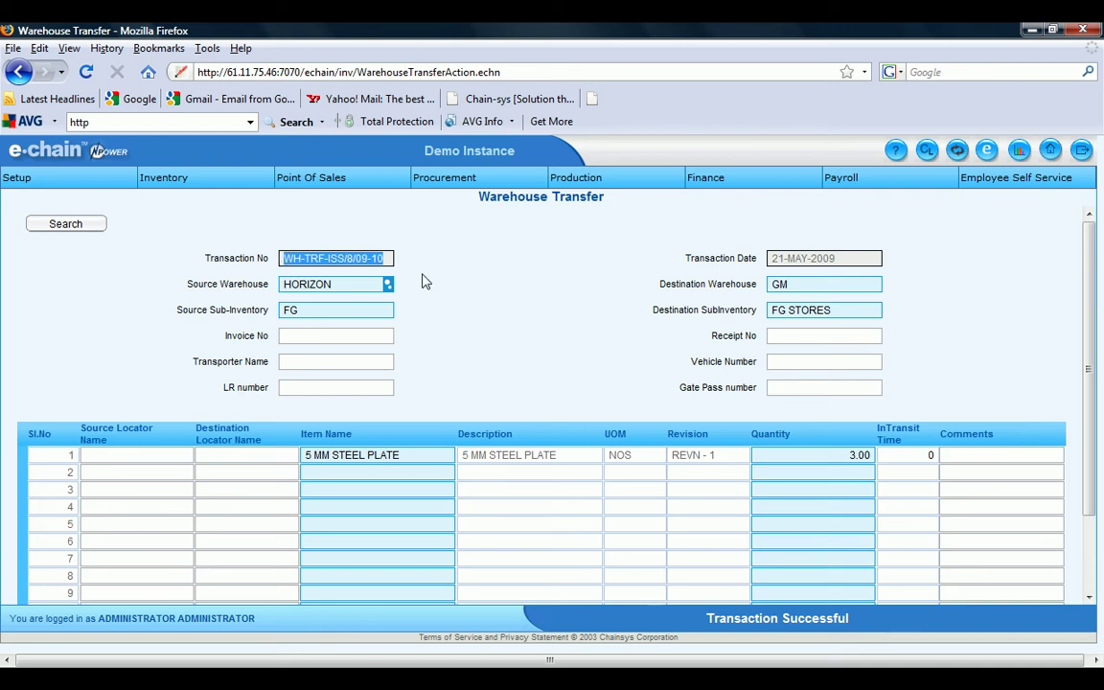
click(425, 281)
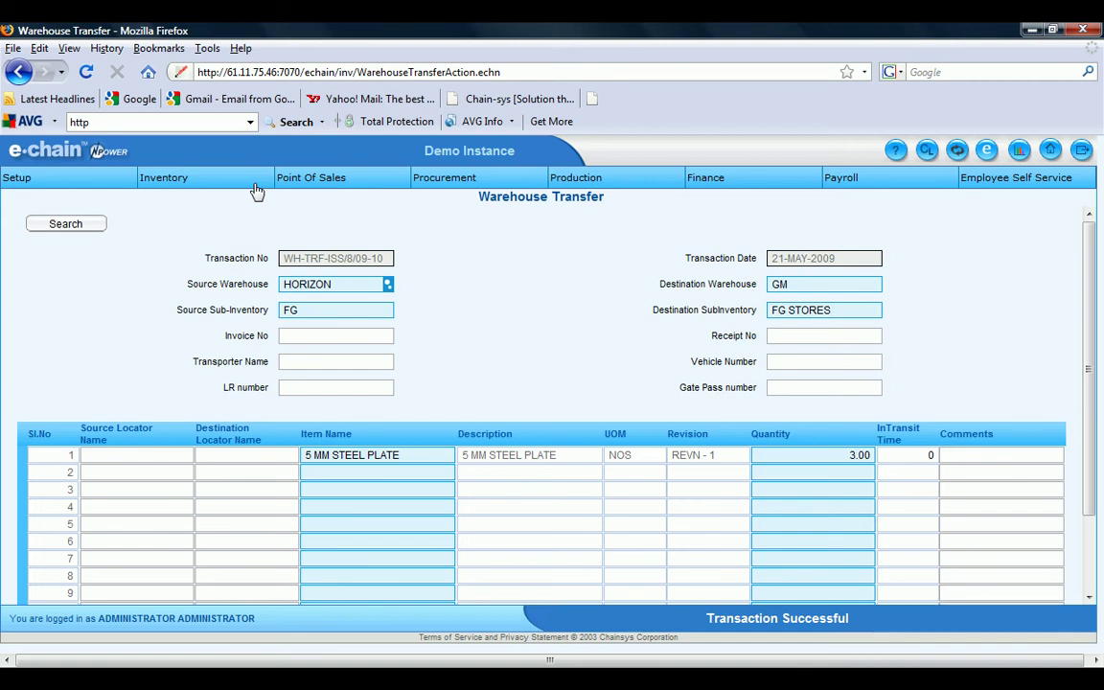
Search for pending transfer receipts in warehouse GM and add the 5 MM STEEL PLATE transfer to a new receipt.
mouse_move(254, 180)
click(343, 318)
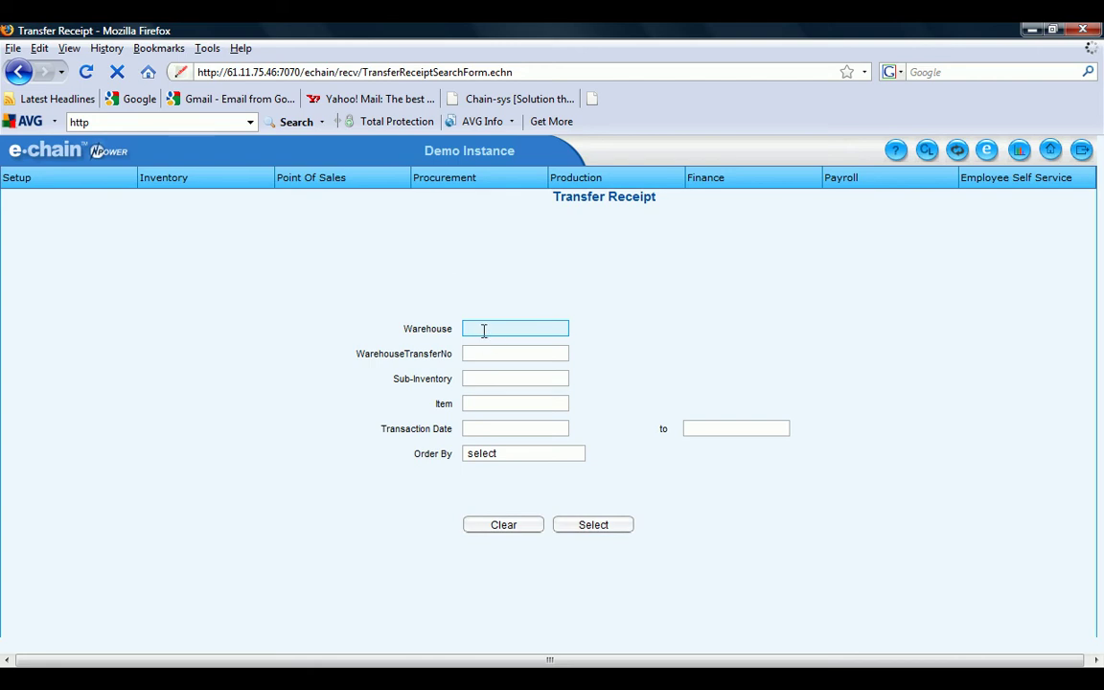
text(GM)
key(Tab)
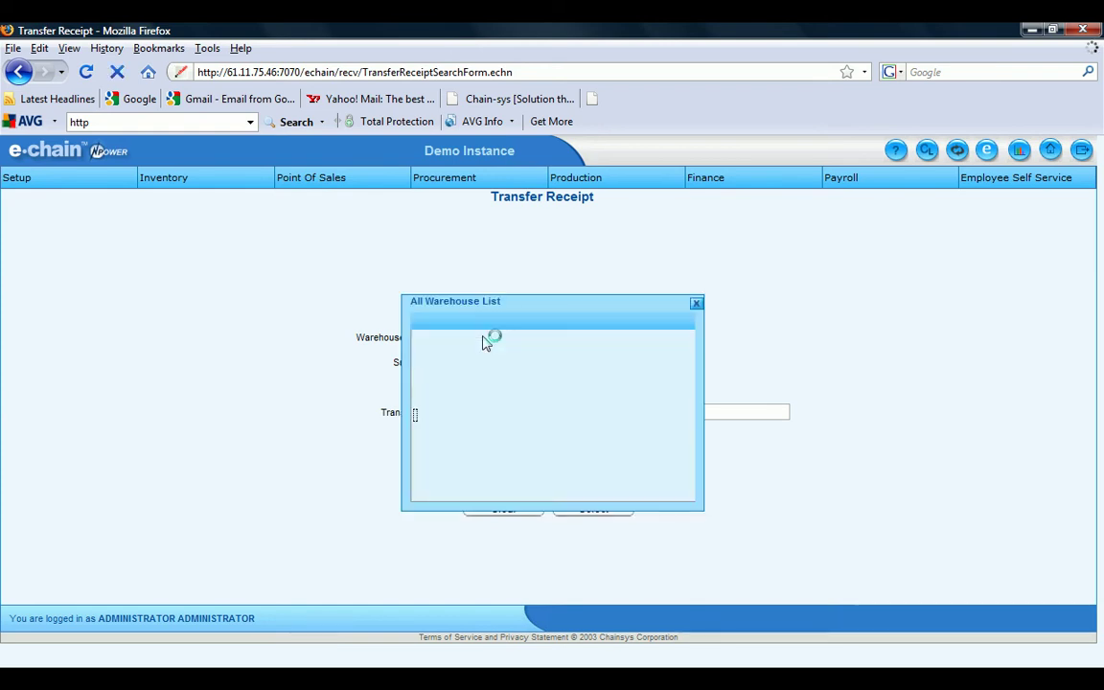
click(572, 509)
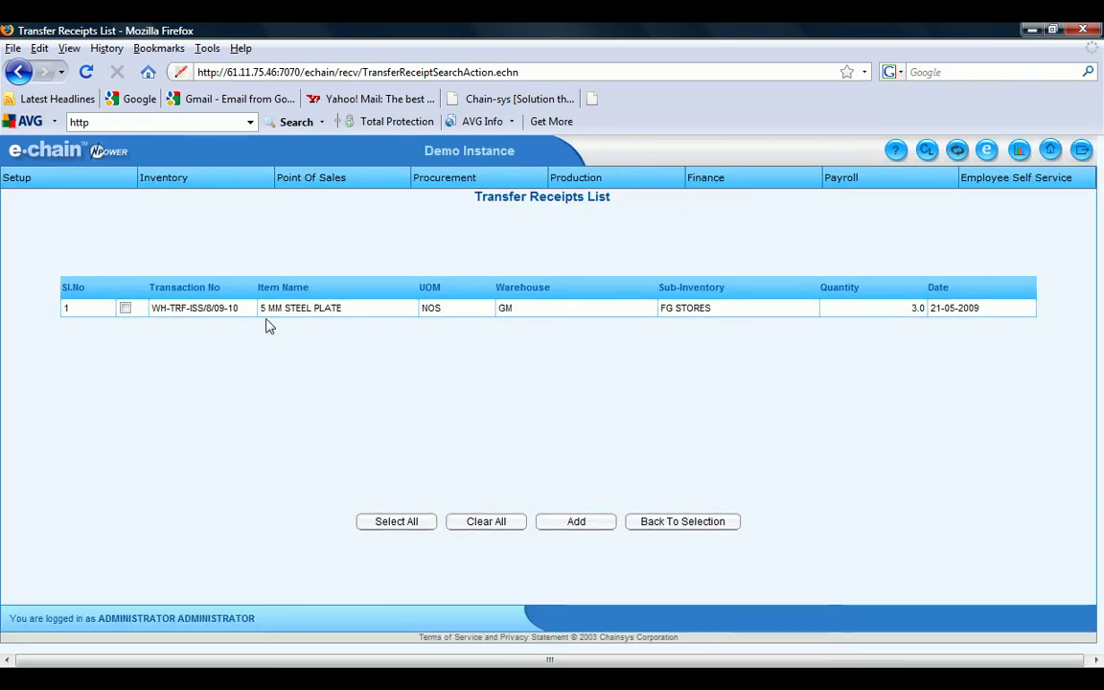
click(124, 307)
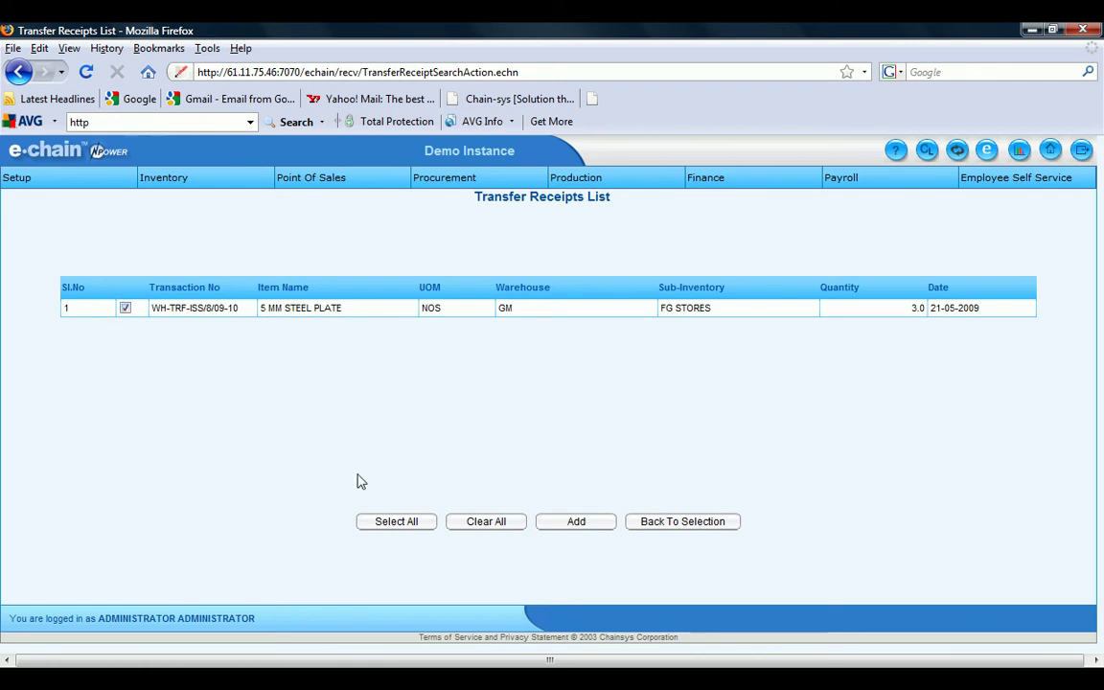
click(554, 527)
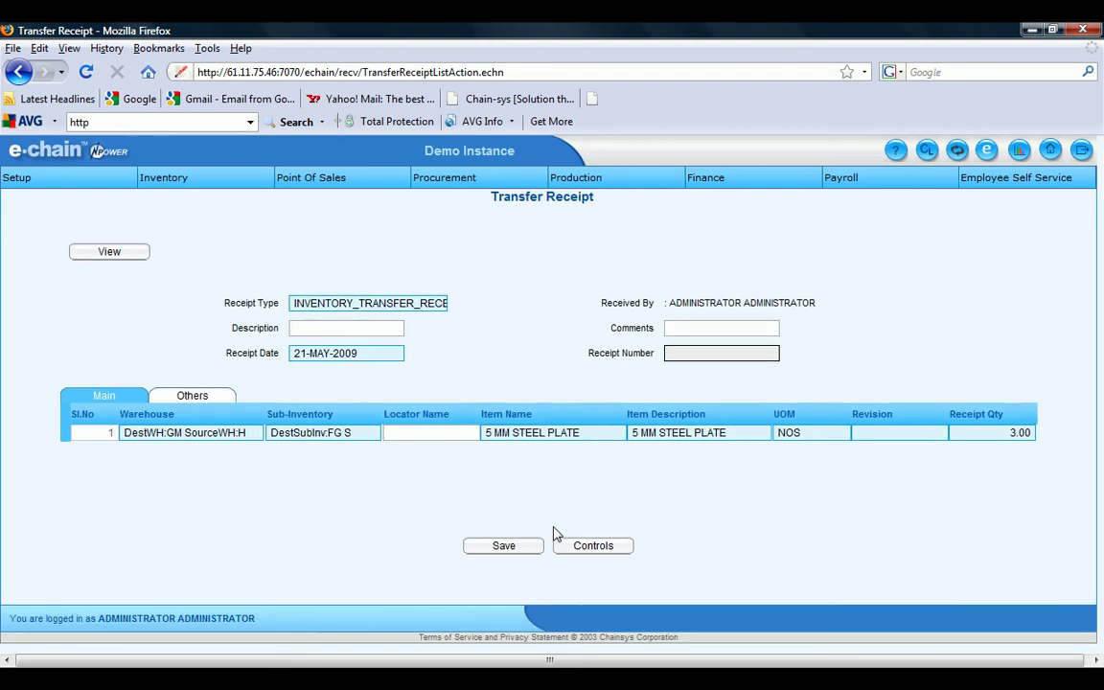
Enter W/H TRANSFER as the receipt description and choose revision REV - 1 for the item line.
mouse_move(393, 358)
text(/H TRANSFER)
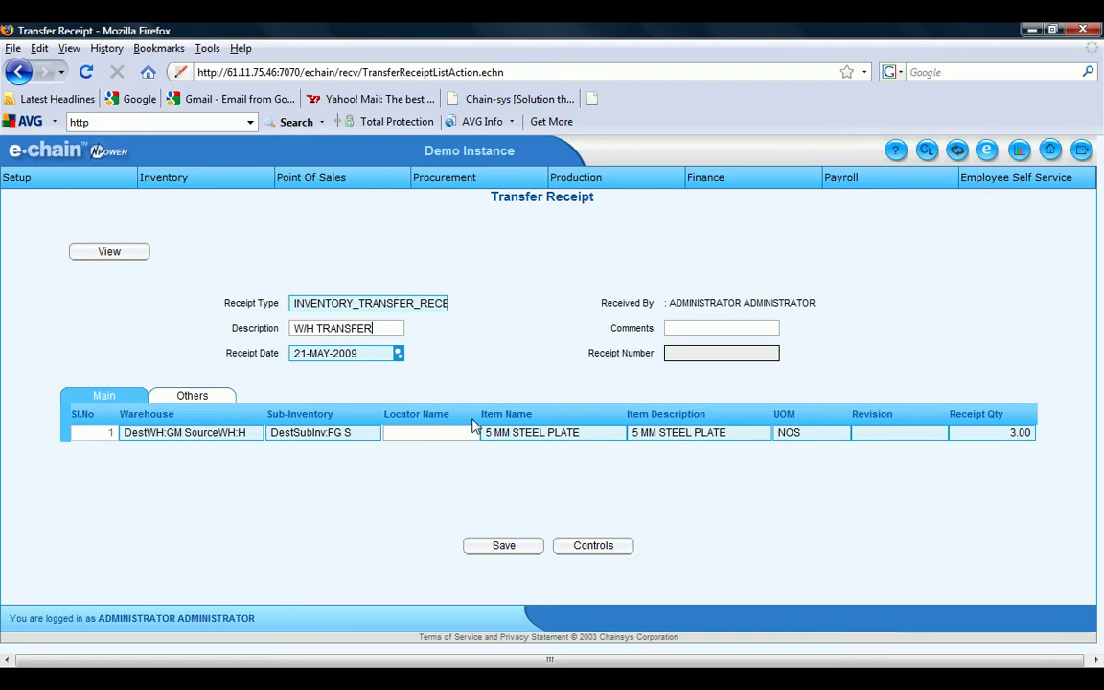
click(866, 433)
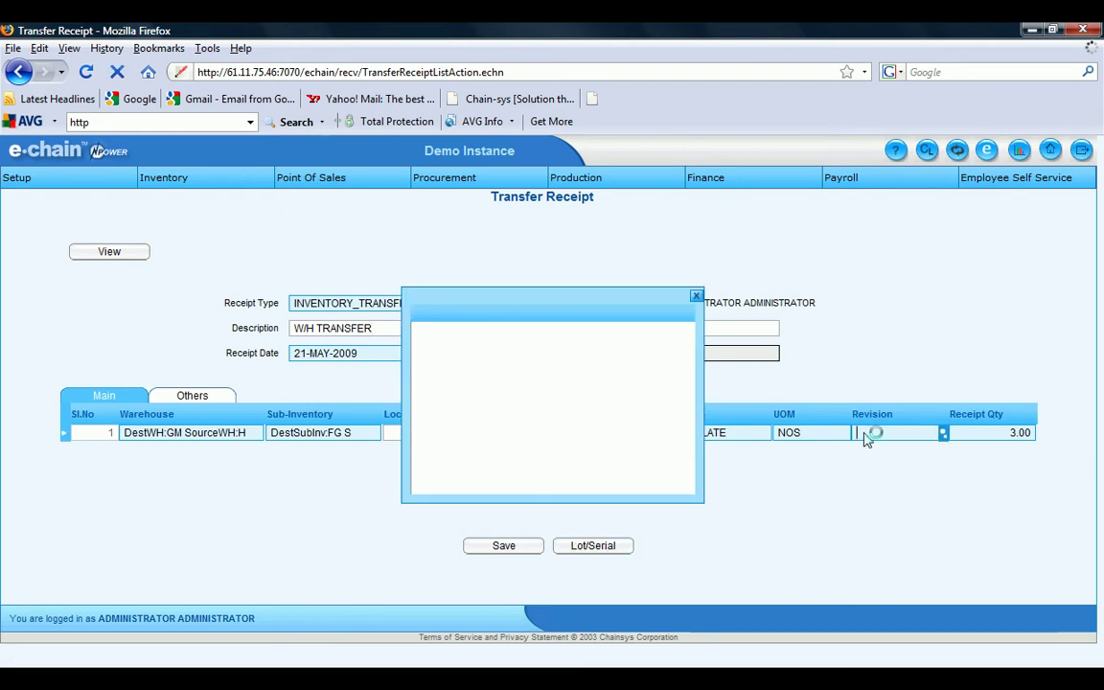
click(426, 334)
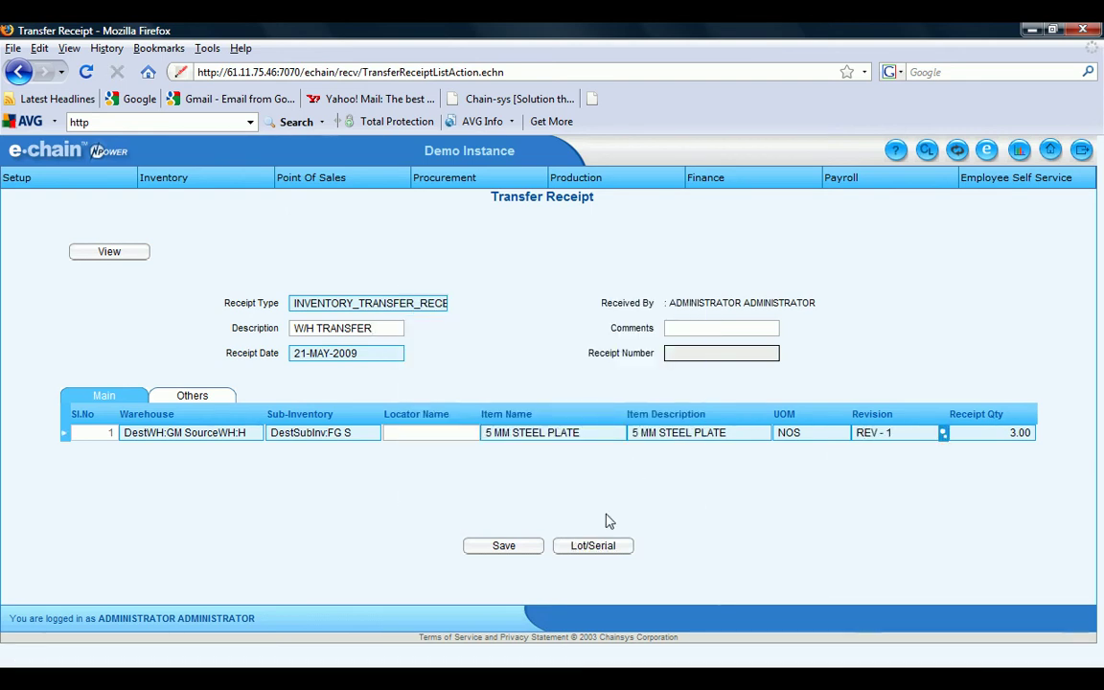
Enter W/H TRAN LOT as the lot number in the receipt line's inventory control details.
click(596, 546)
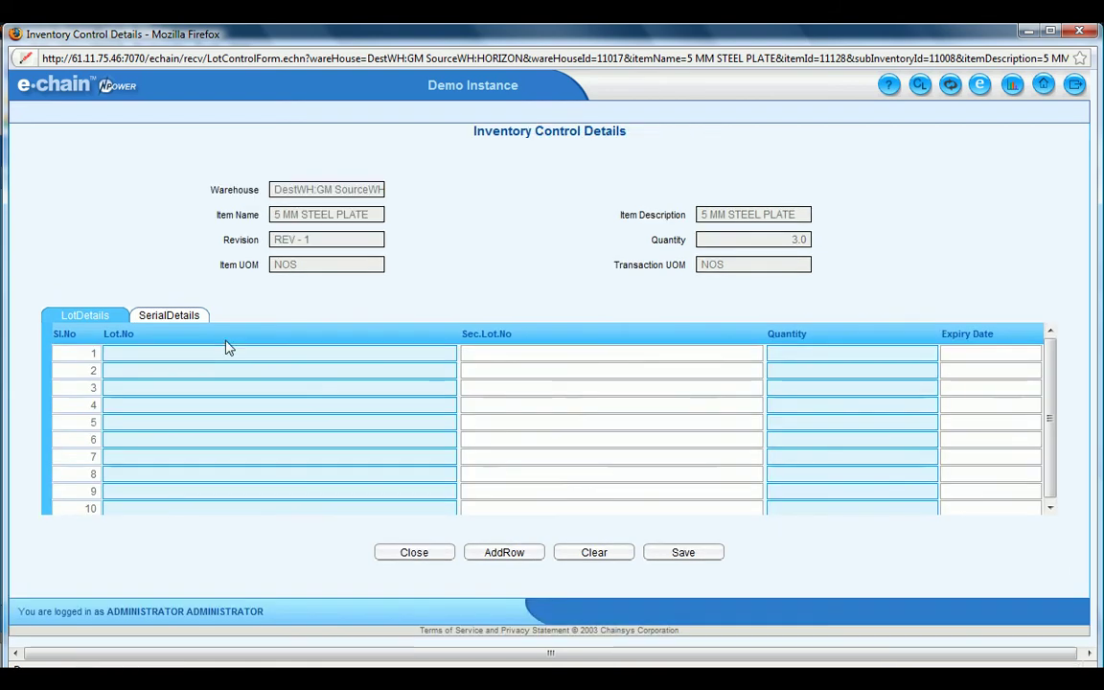
click(221, 351)
text(W/H T)
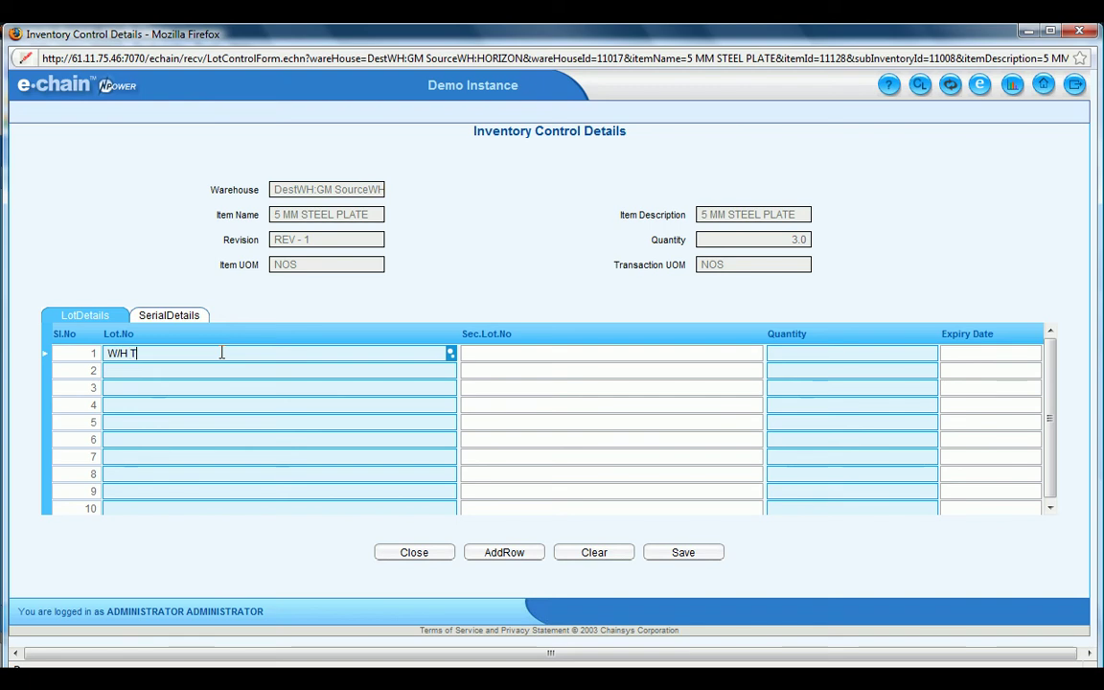
text(RAN LOT)
key(Tab)
key(Tab)
key(Tab)
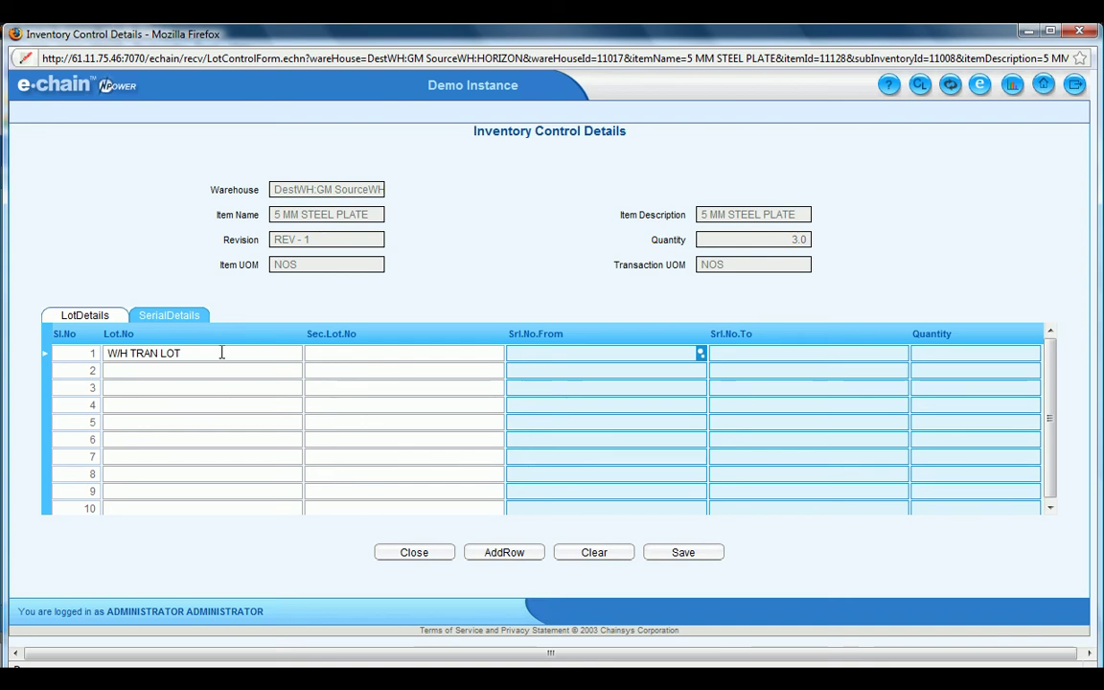
Assign serial numbers starting from 15 to the received lot, then save the control details and the transfer receipt.
text(15)
key(Tab)
key(Tab)
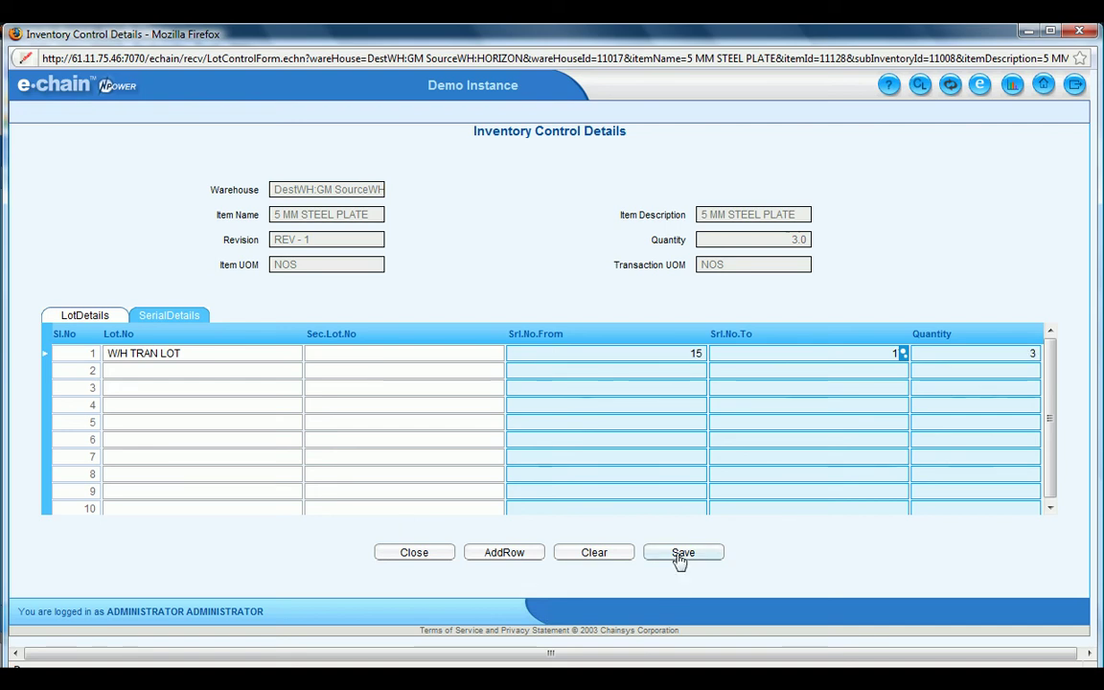
click(680, 556)
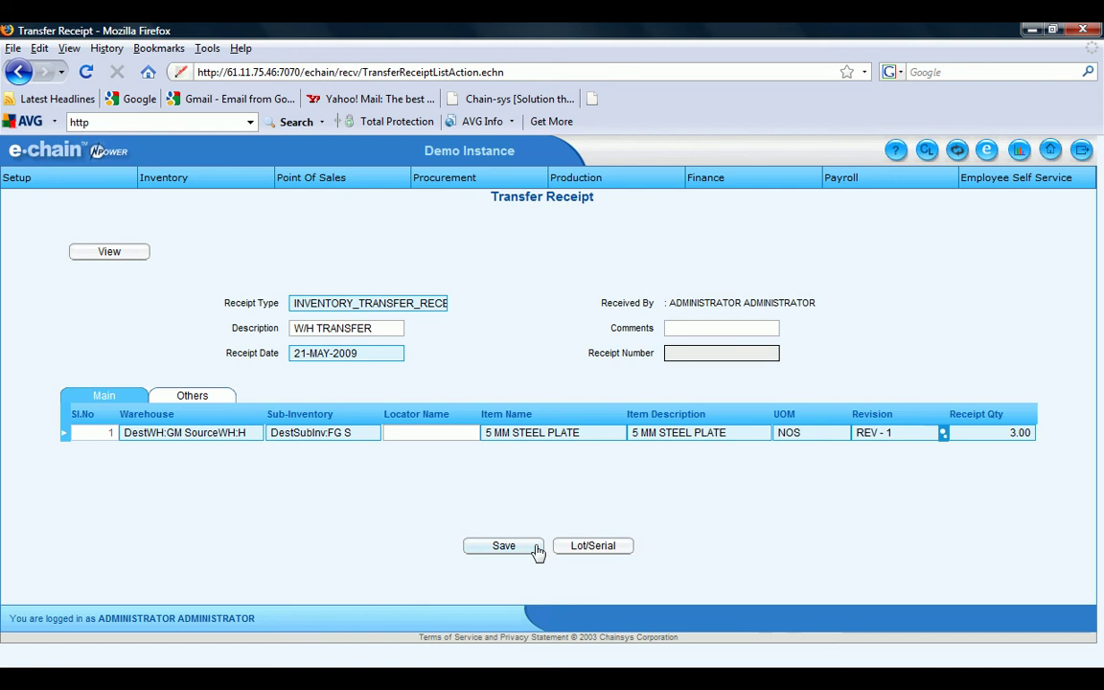
click(536, 548)
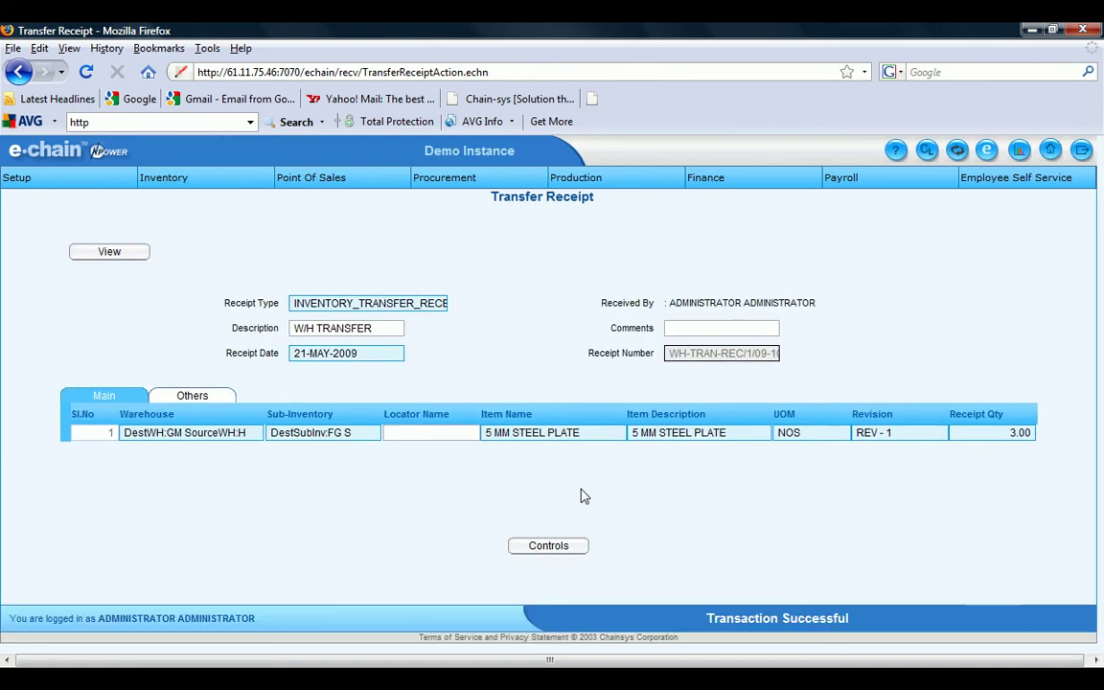
Start a quantity on hand enquiry for warehouse GM.
click(219, 178)
mouse_move(221, 216)
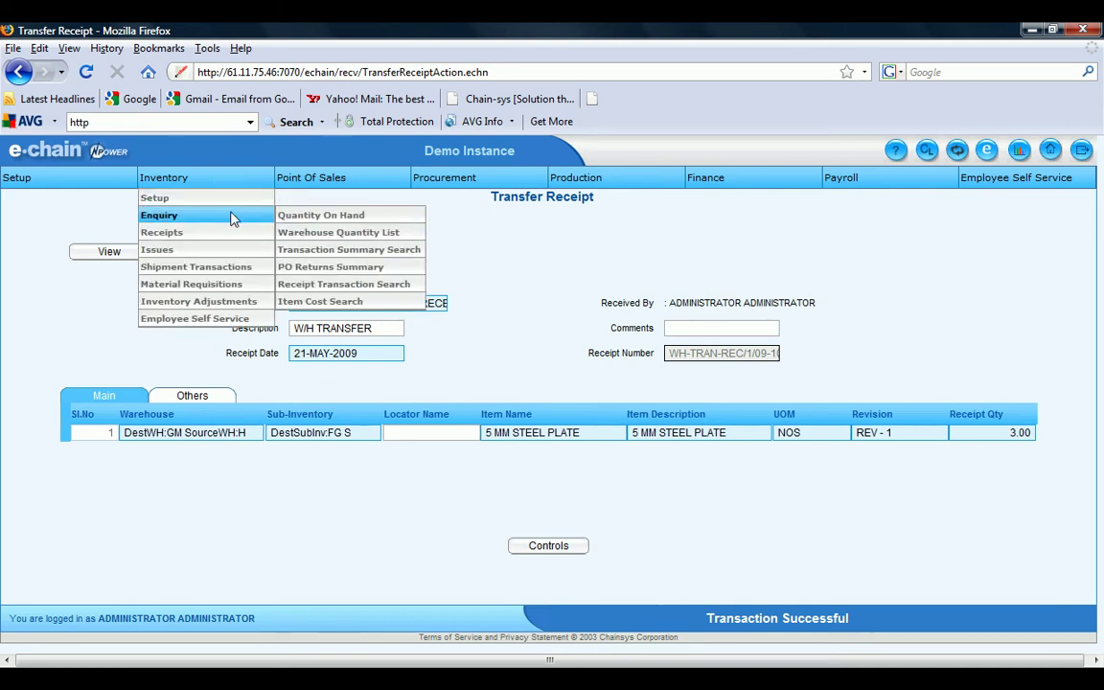
click(298, 224)
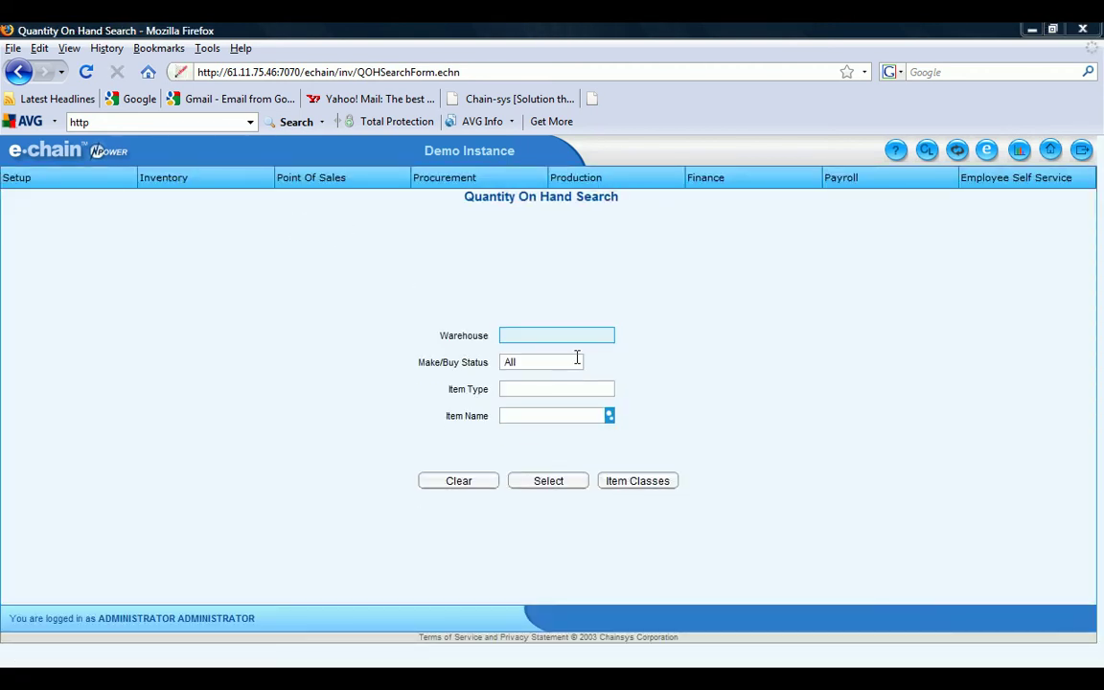
click(578, 341)
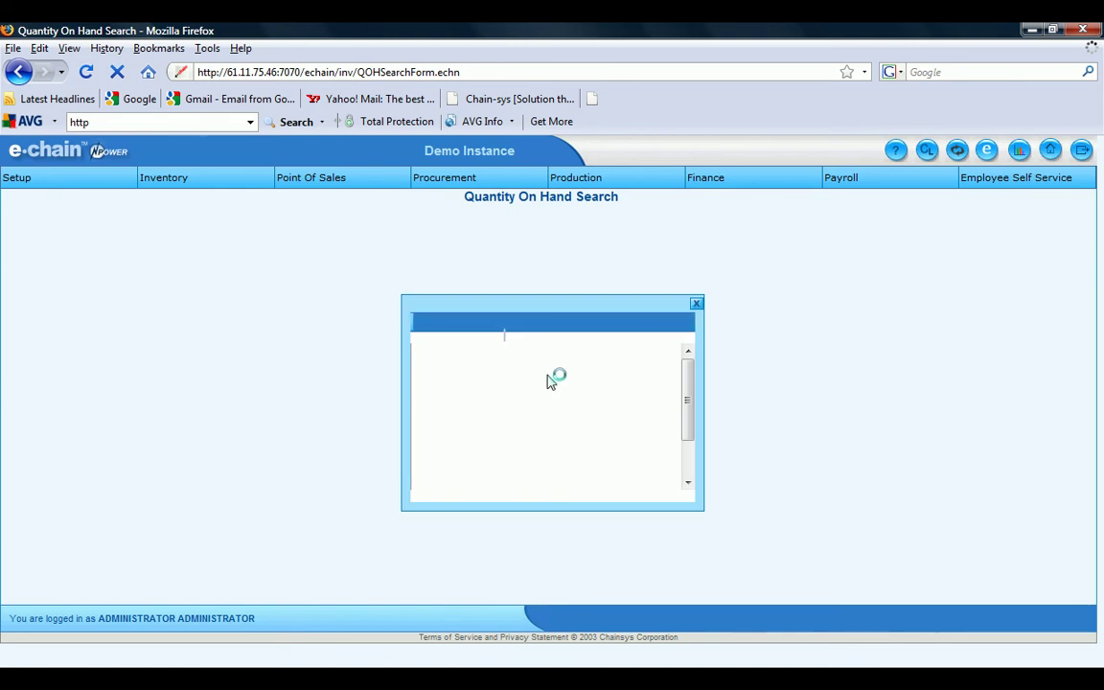
click(542, 381)
click(543, 388)
Restrict the enquiry to item 5 MM STEEL PLATE, run it, and examine the on-hand details in warehouse GM.
click(530, 414)
text(5)
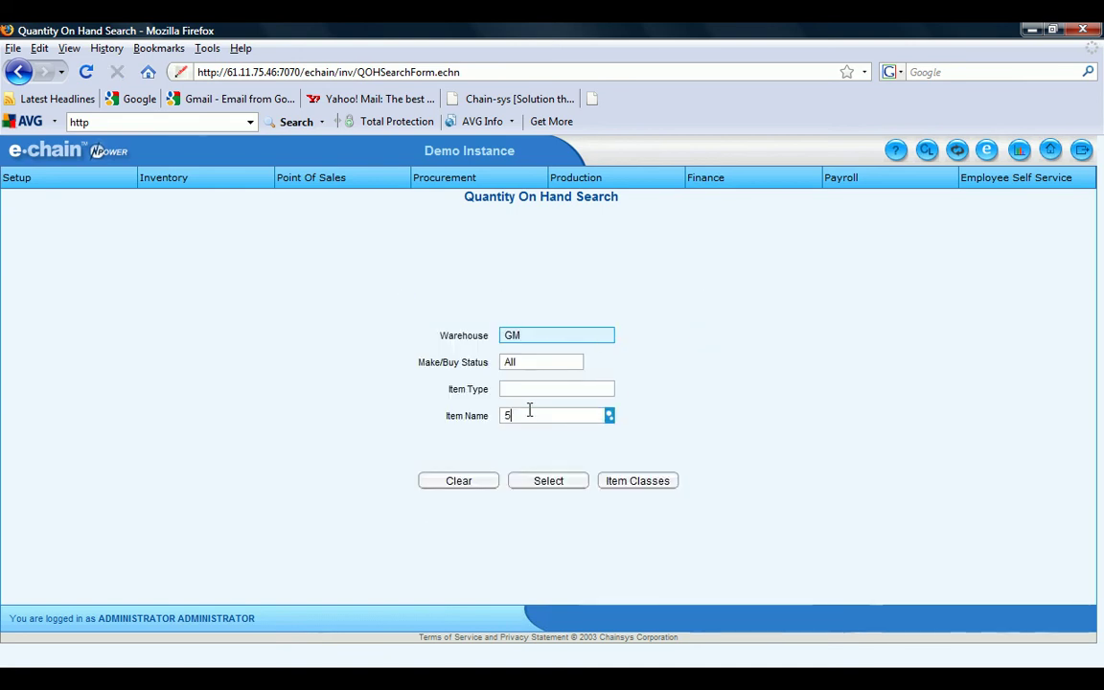
key(Tab)
click(558, 341)
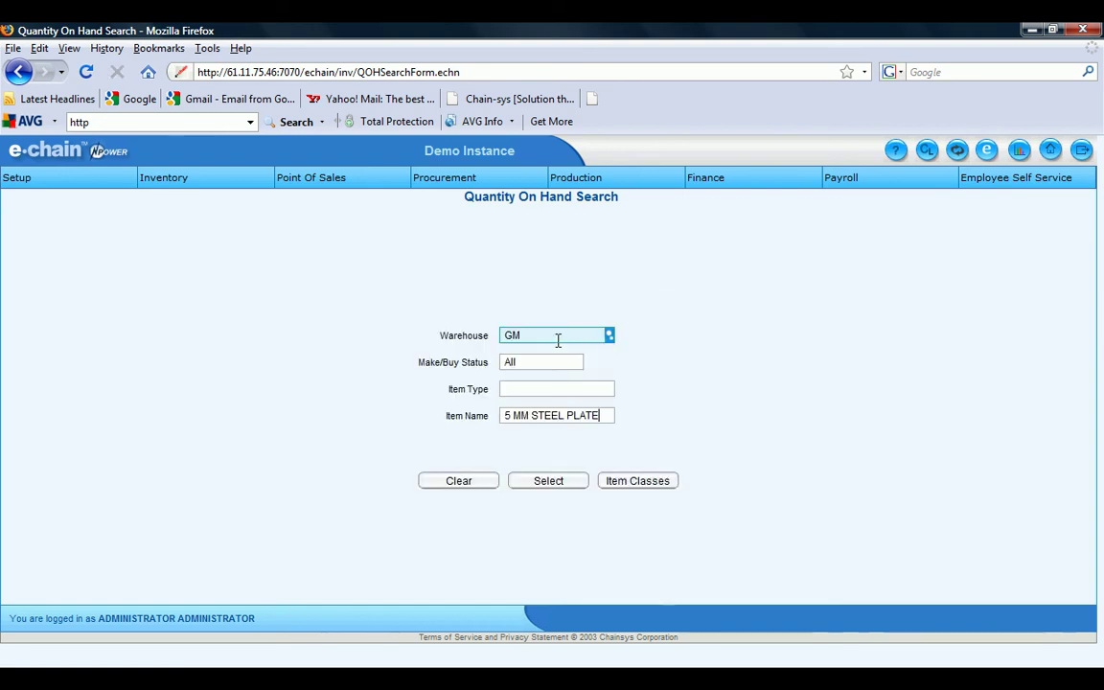
click(562, 482)
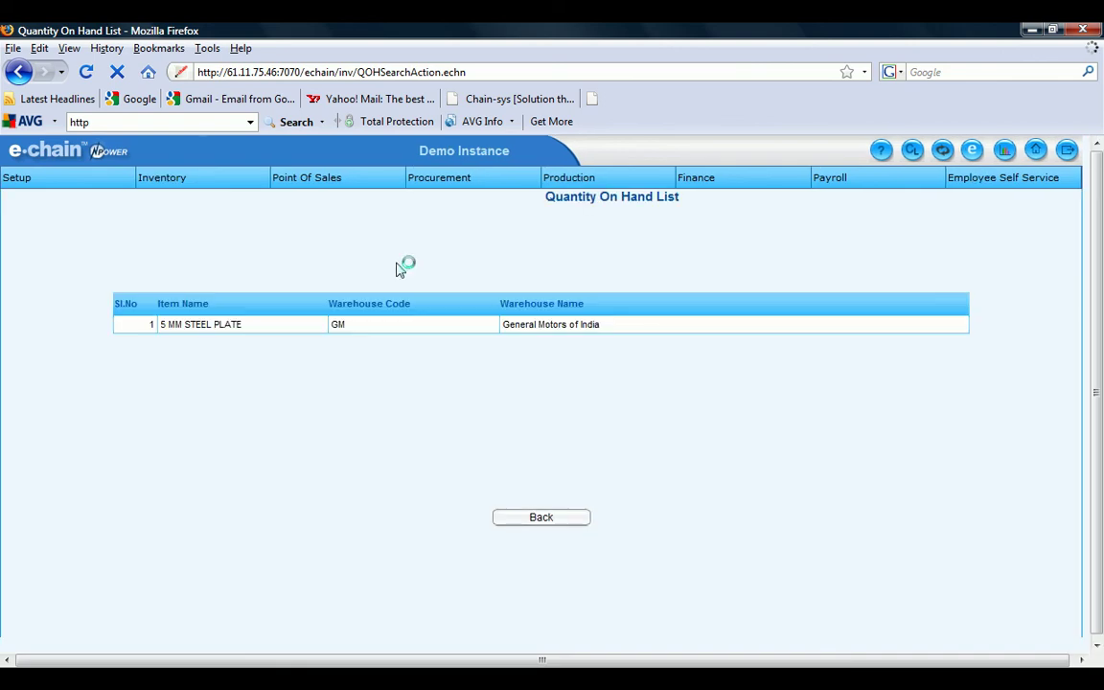
click(409, 323)
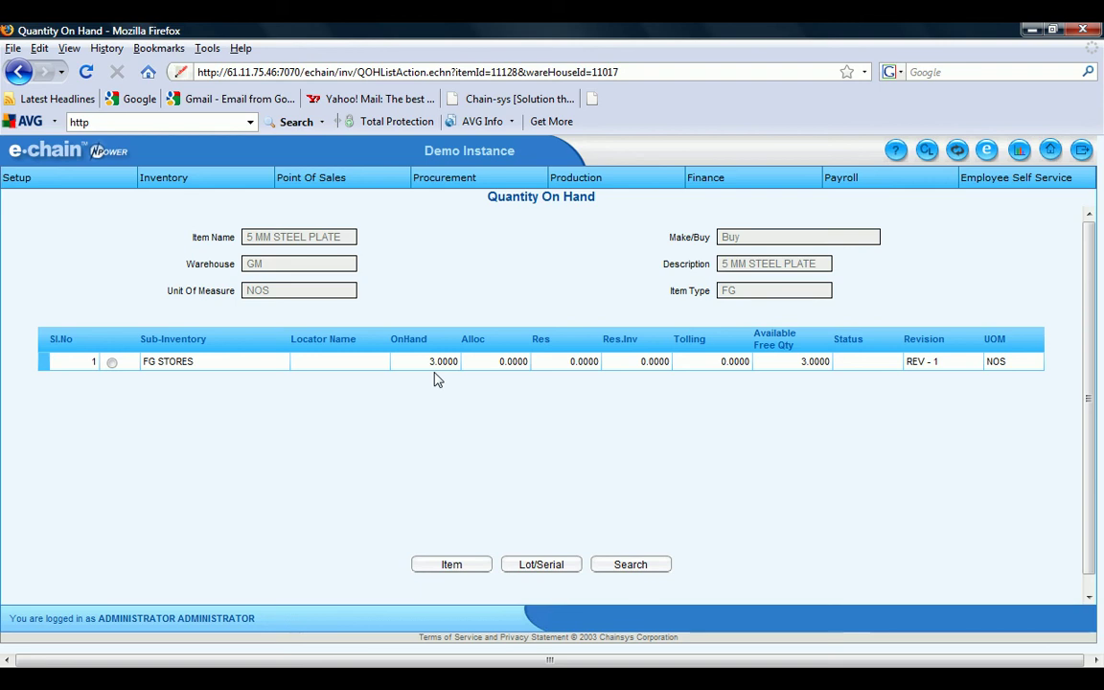
Start a new sub-inventory transfer for warehouse HORIZON.
mouse_move(163, 177)
click(288, 335)
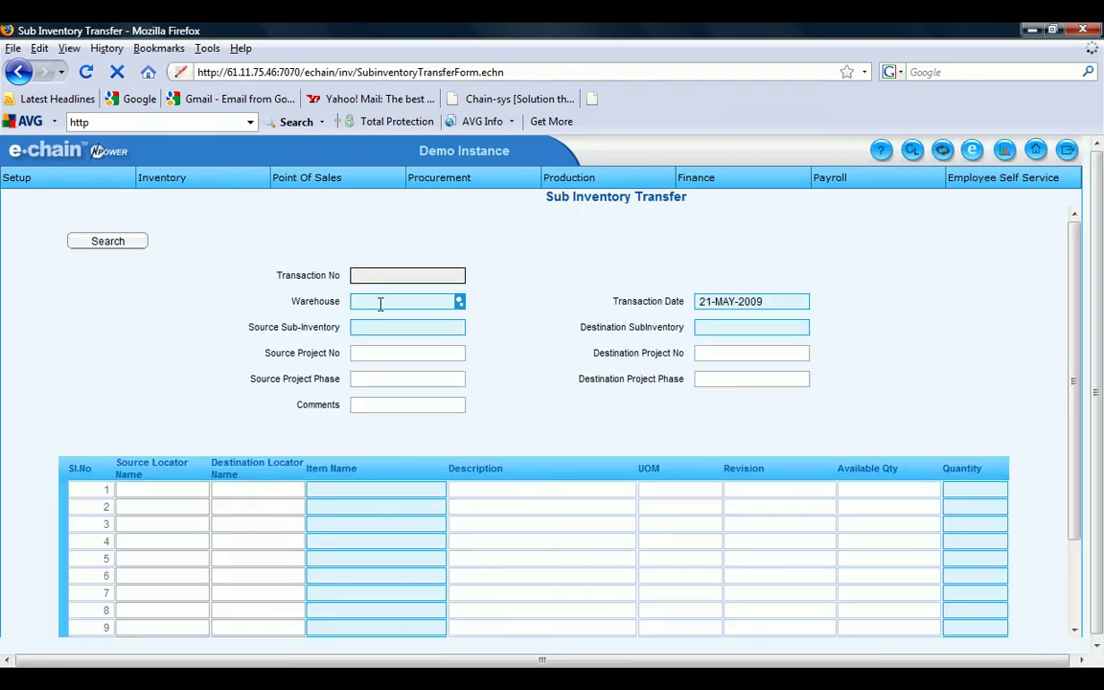
text(H)
key(Tab)
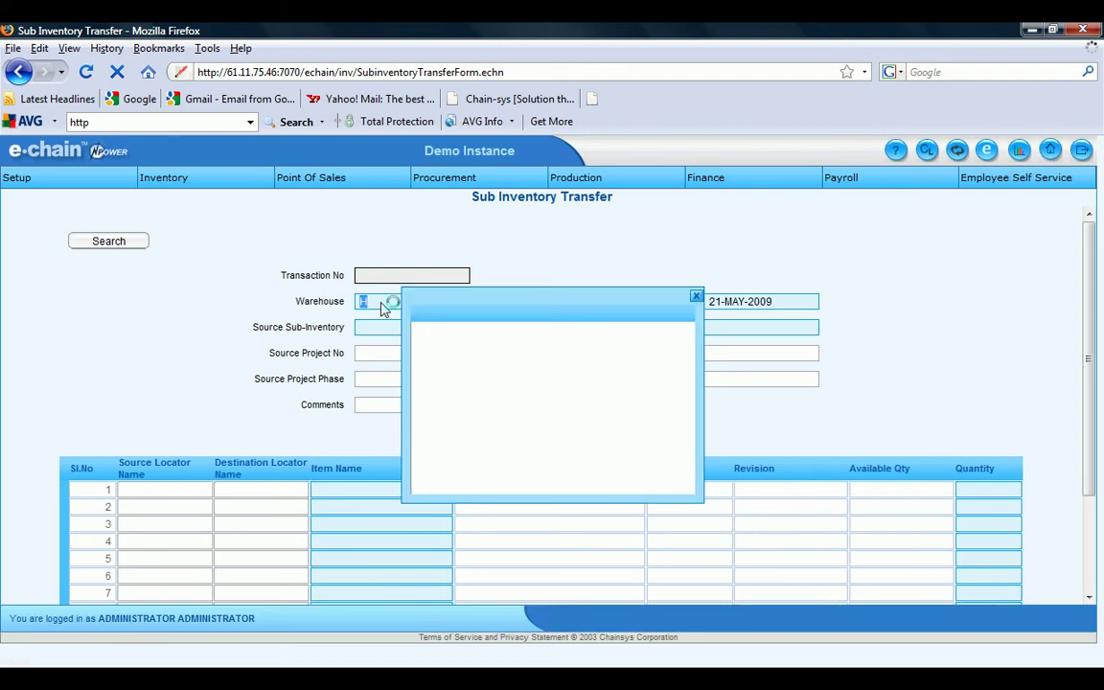
Set the transfer's source sub-inventory to FG and the destination sub-inventory to RM.
double_click(380, 324)
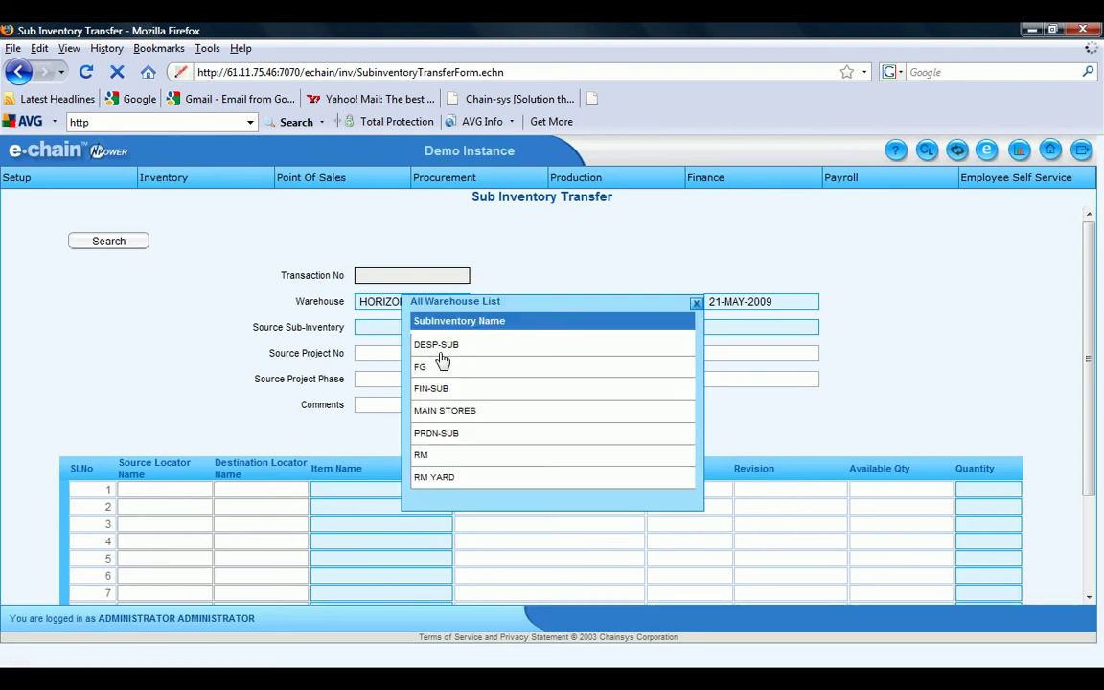
click(483, 354)
double_click(715, 327)
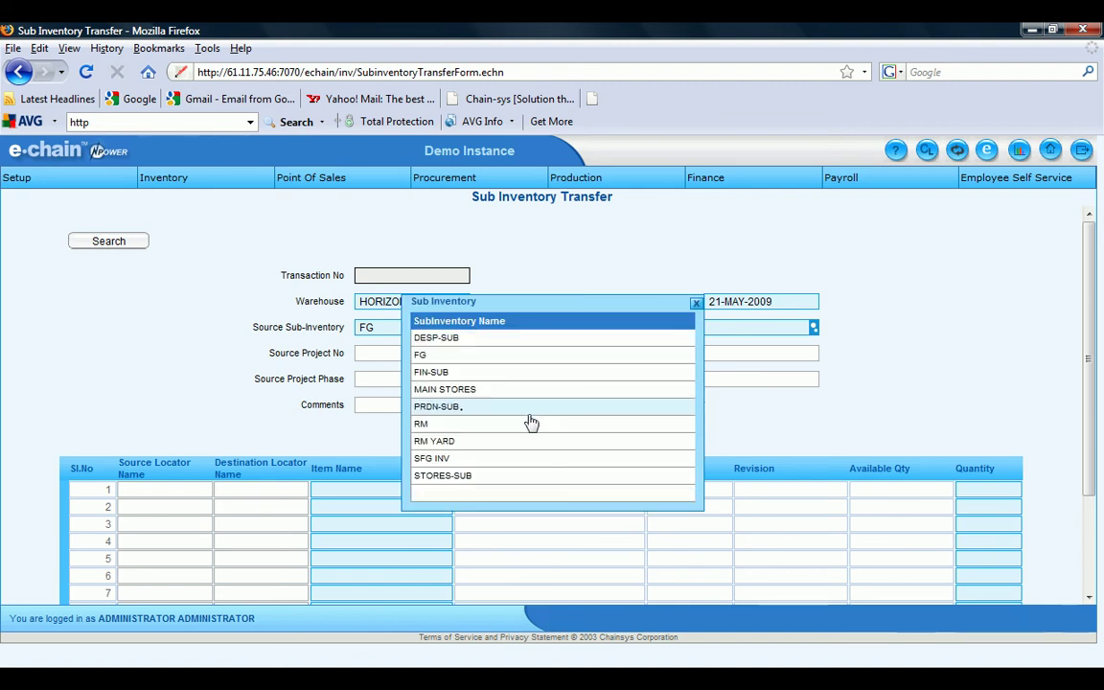
click(530, 426)
Add item 5 MM STEEL PLATE to the first transfer line with a quantity of 1.
click(402, 486)
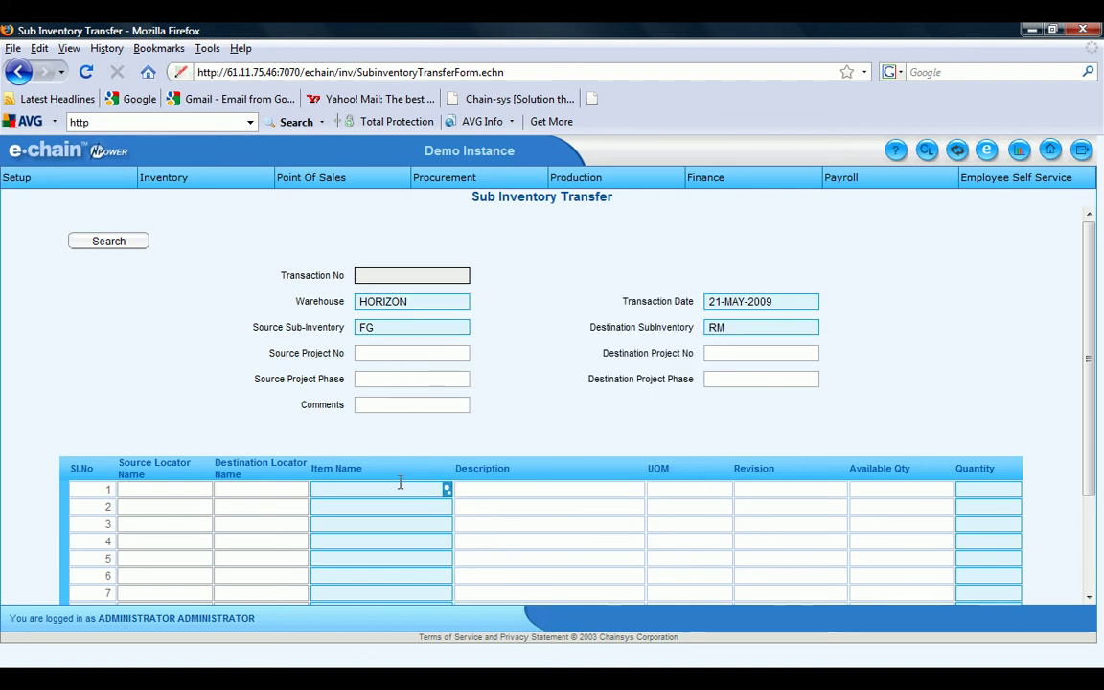
text(5)
double_click(401, 486)
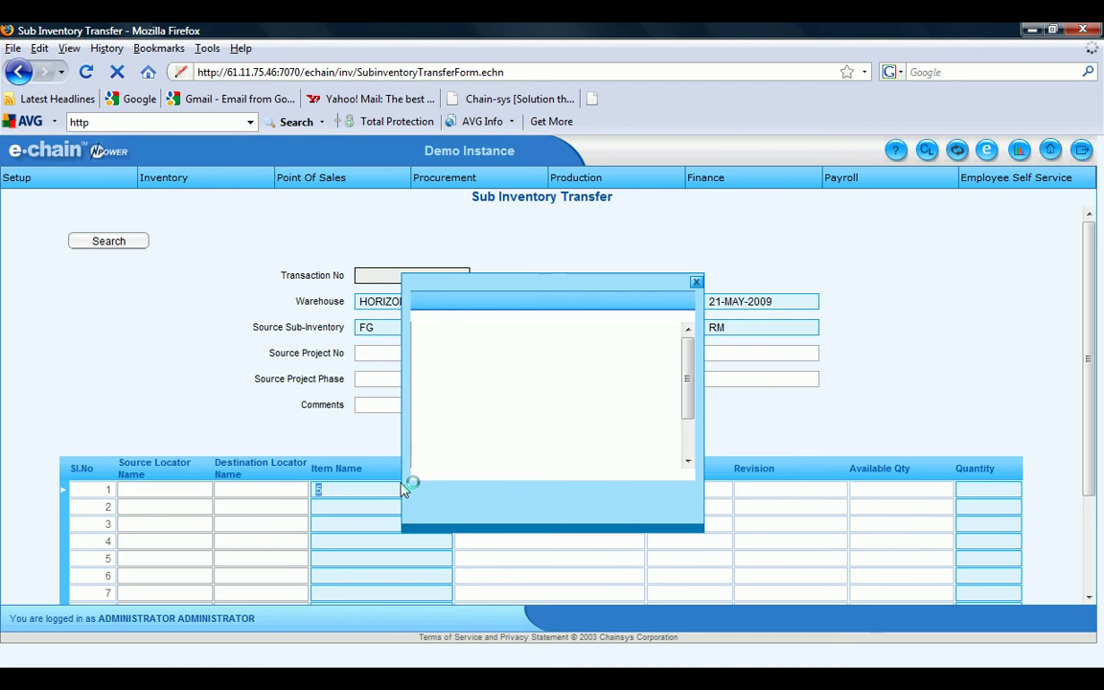
click(490, 412)
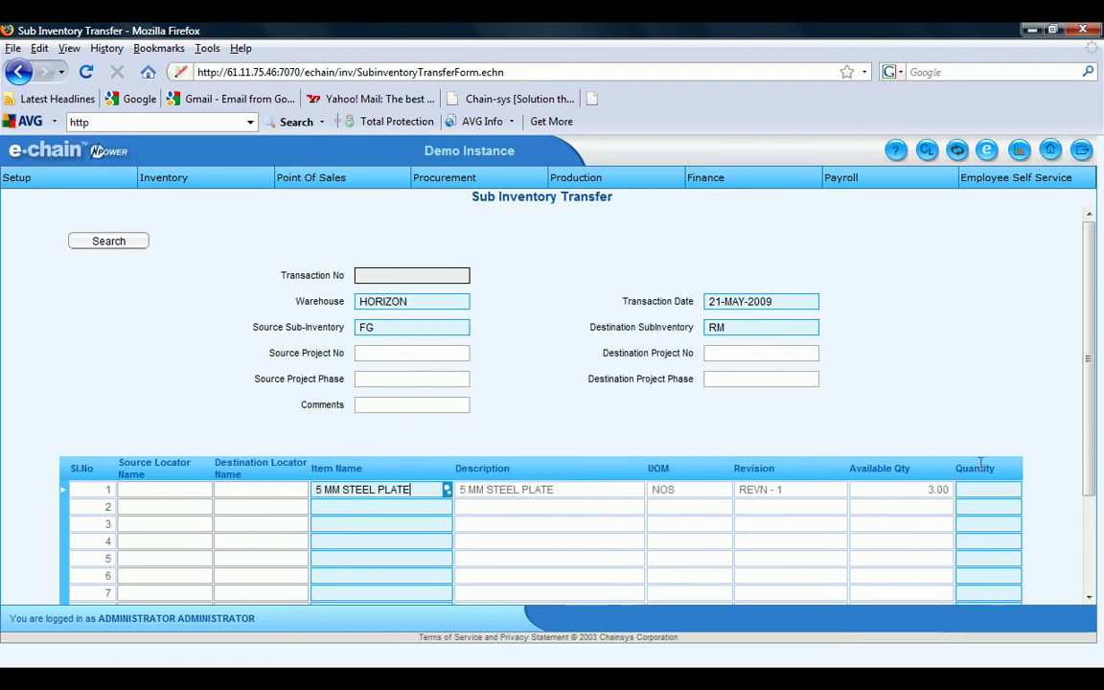
click(999, 488)
text(1)
key(Tab)
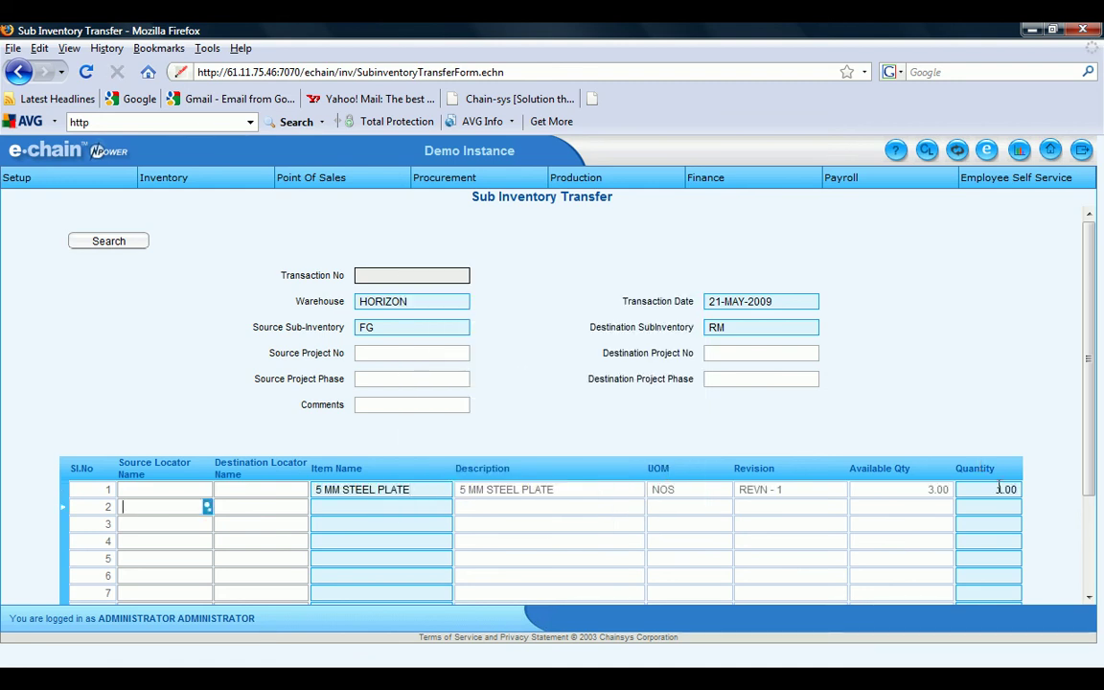
Allocate a quantity of 1 from LOT - 5 MM with serial number 5 to the transfer line and save the lot/serial selection.
drag(1092, 463, 1097, 580)
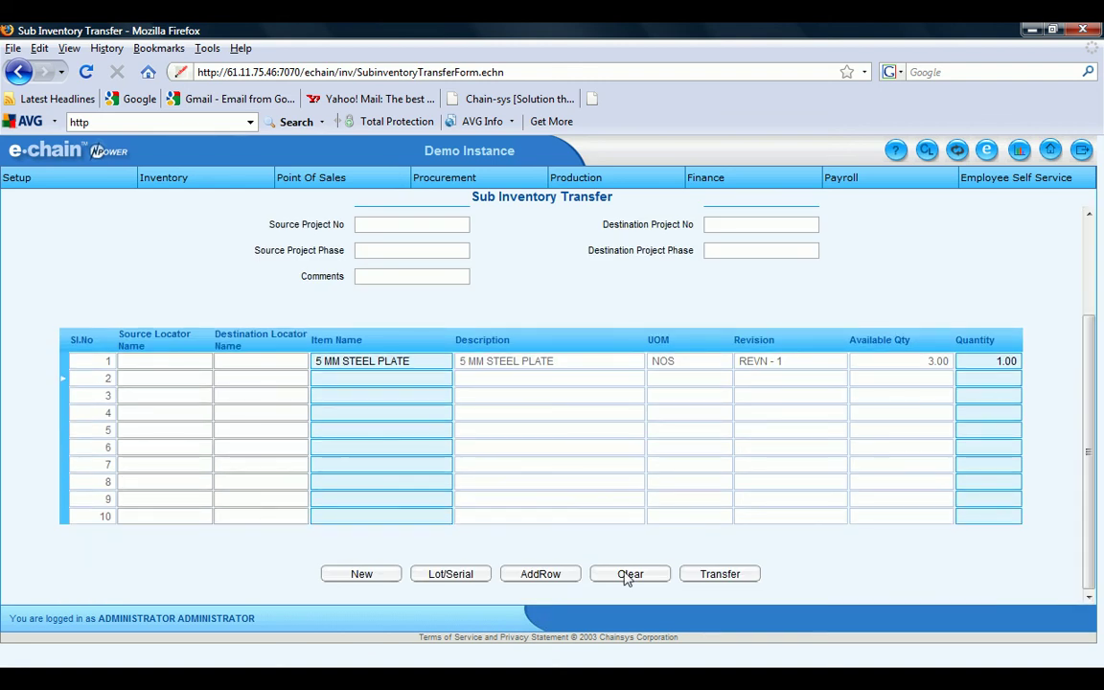
click(486, 579)
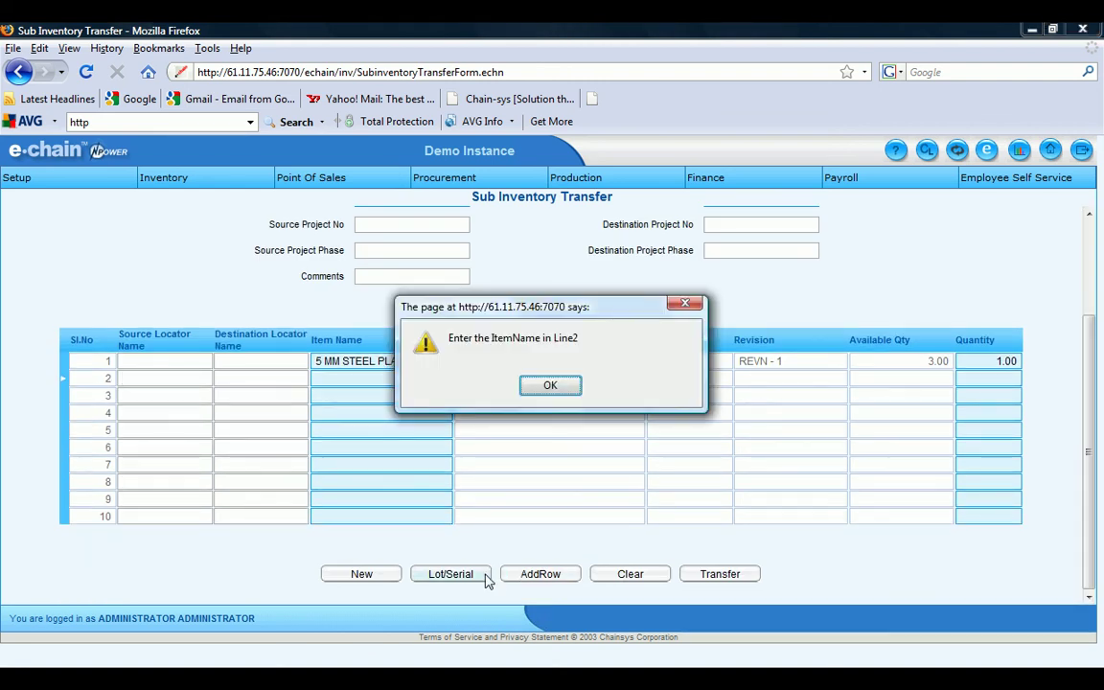
click(549, 378)
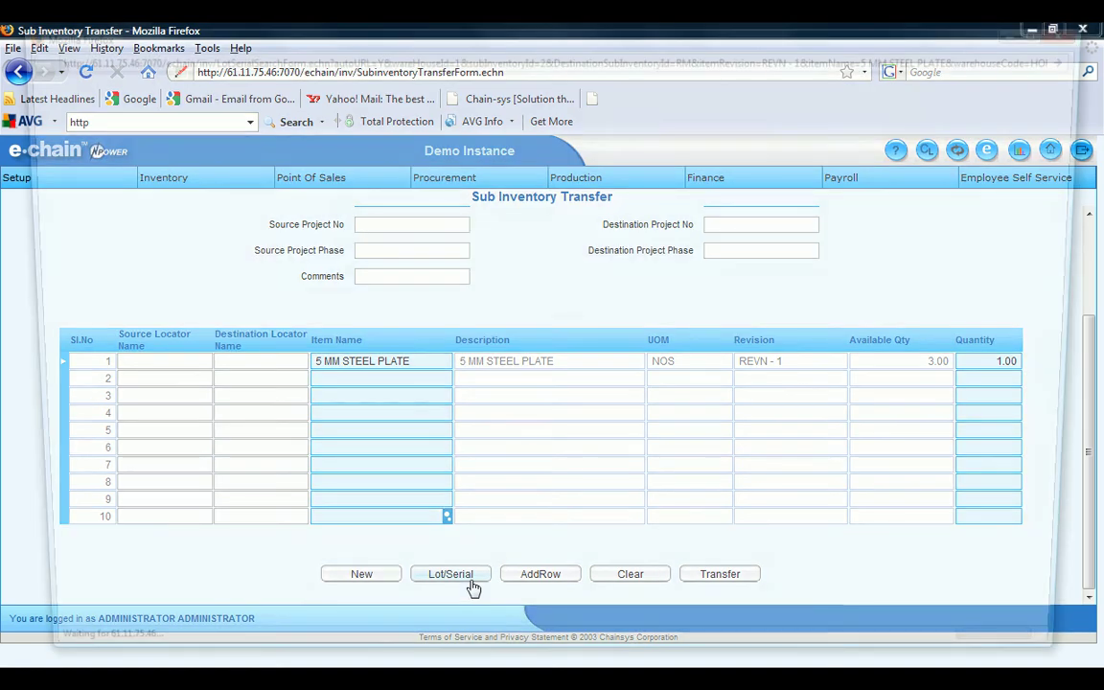
click(471, 581)
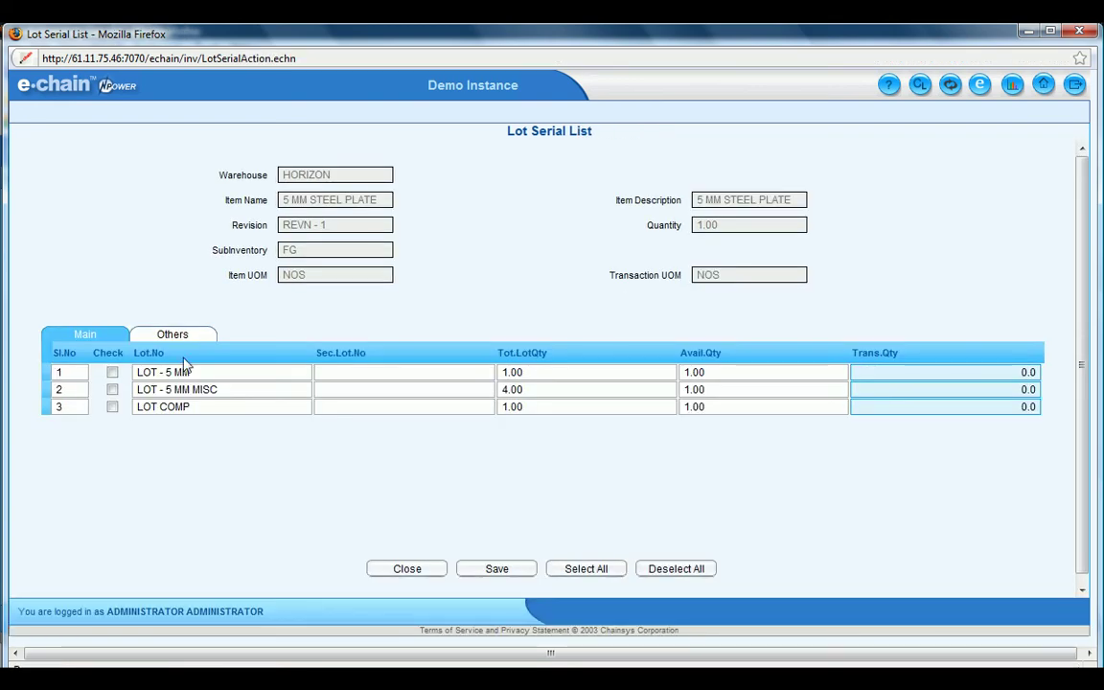
click(112, 372)
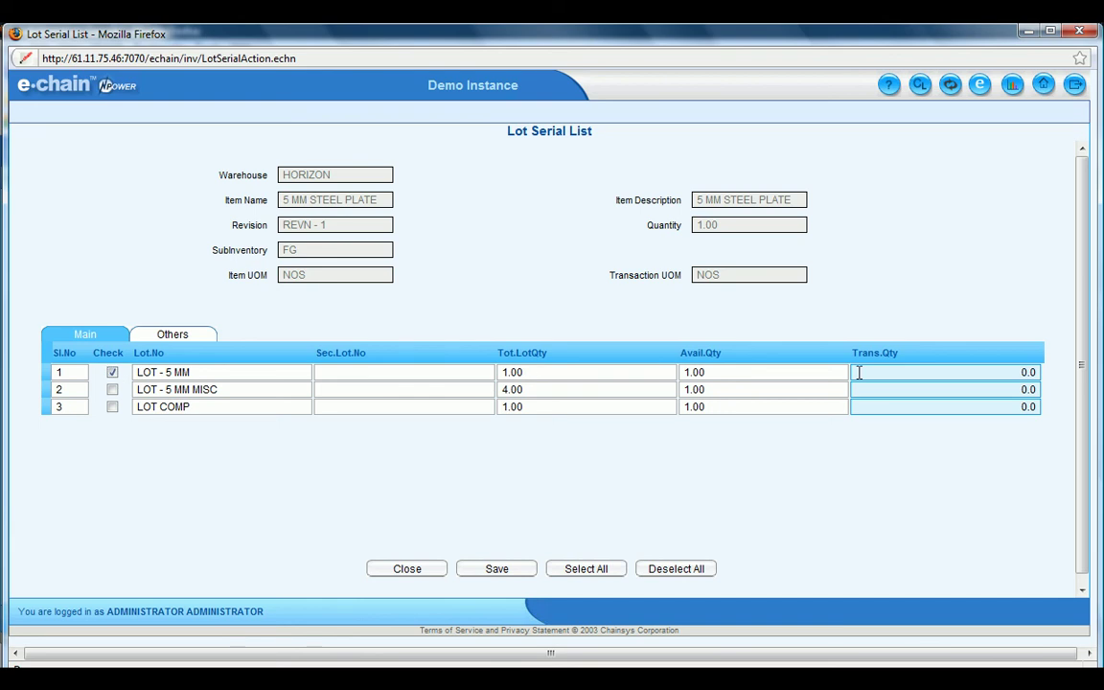
click(910, 372)
text(1)
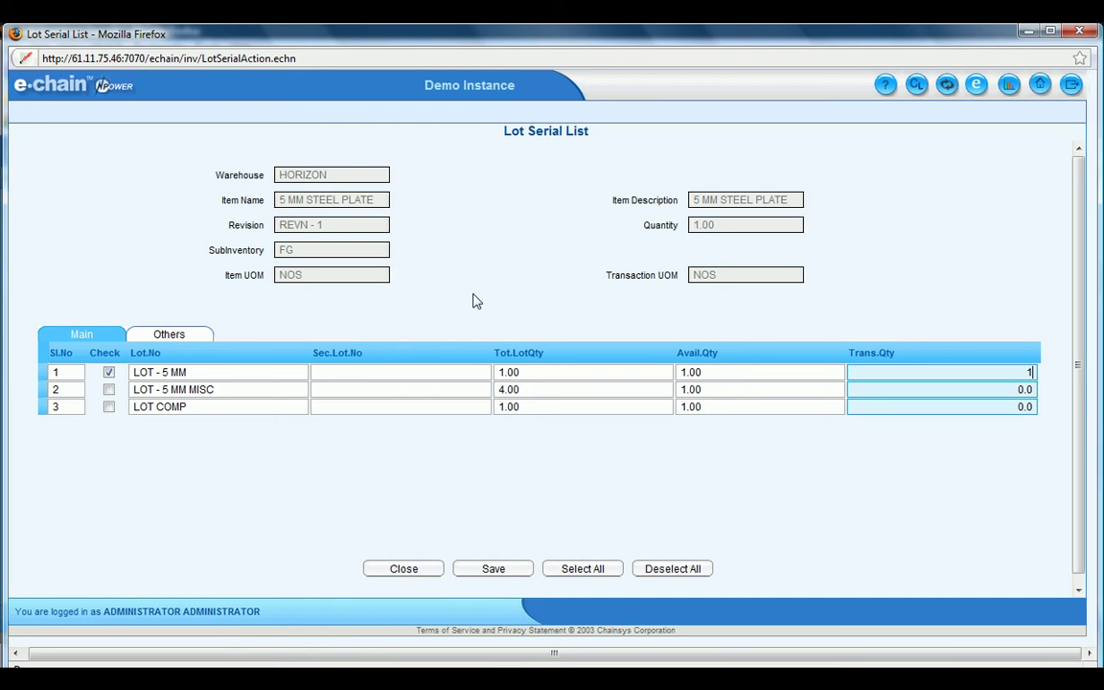
click(165, 338)
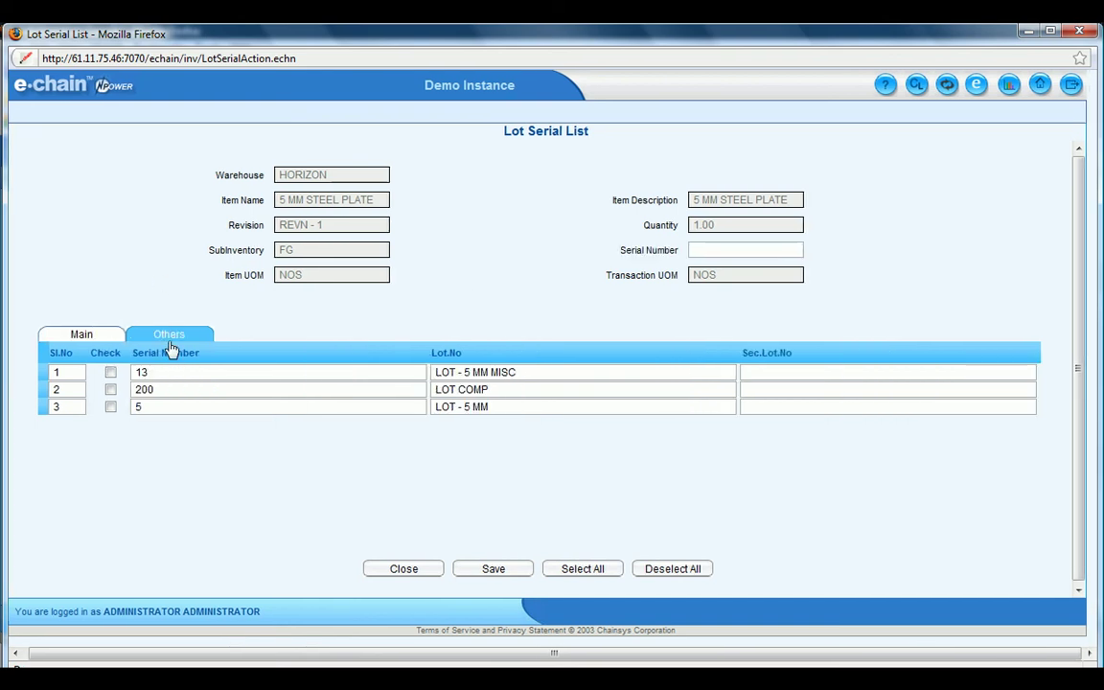
click(111, 408)
click(513, 569)
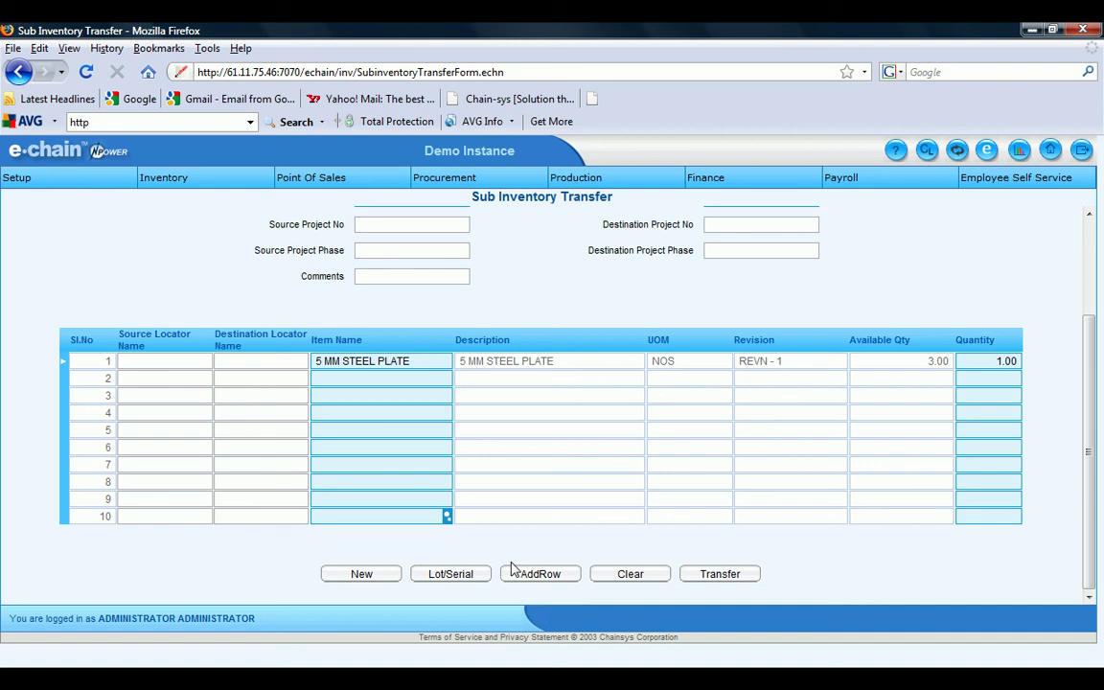
Execute the sub-inventory transfer from FG to RM and review the posted transaction.
click(698, 573)
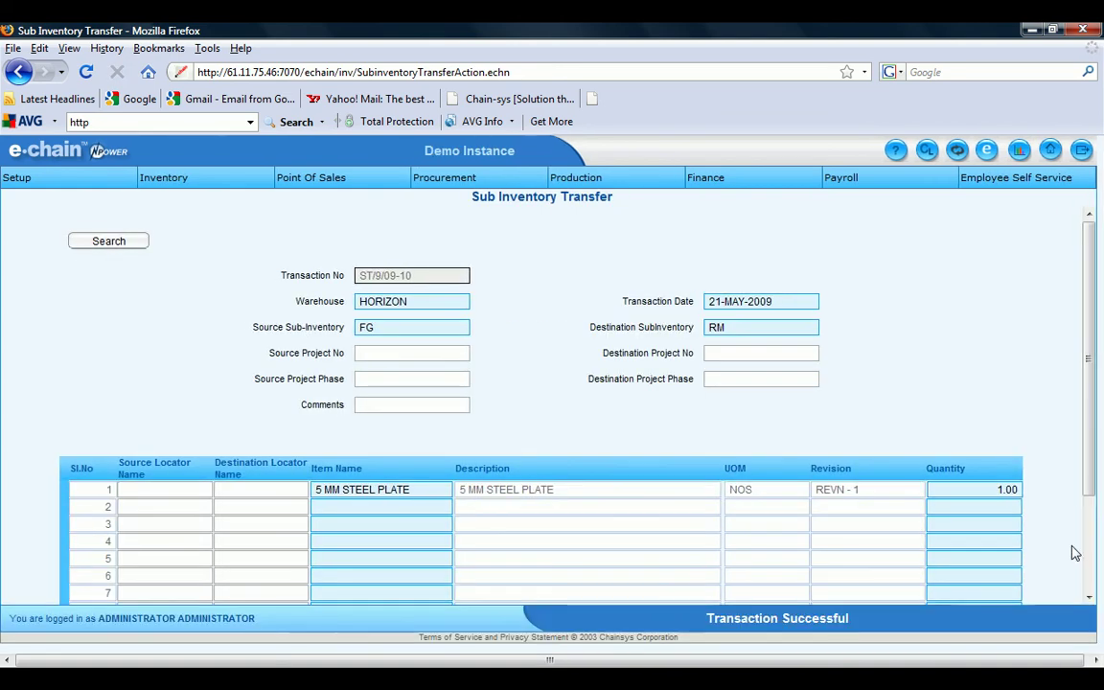
scroll(1090, 494, down, 4)
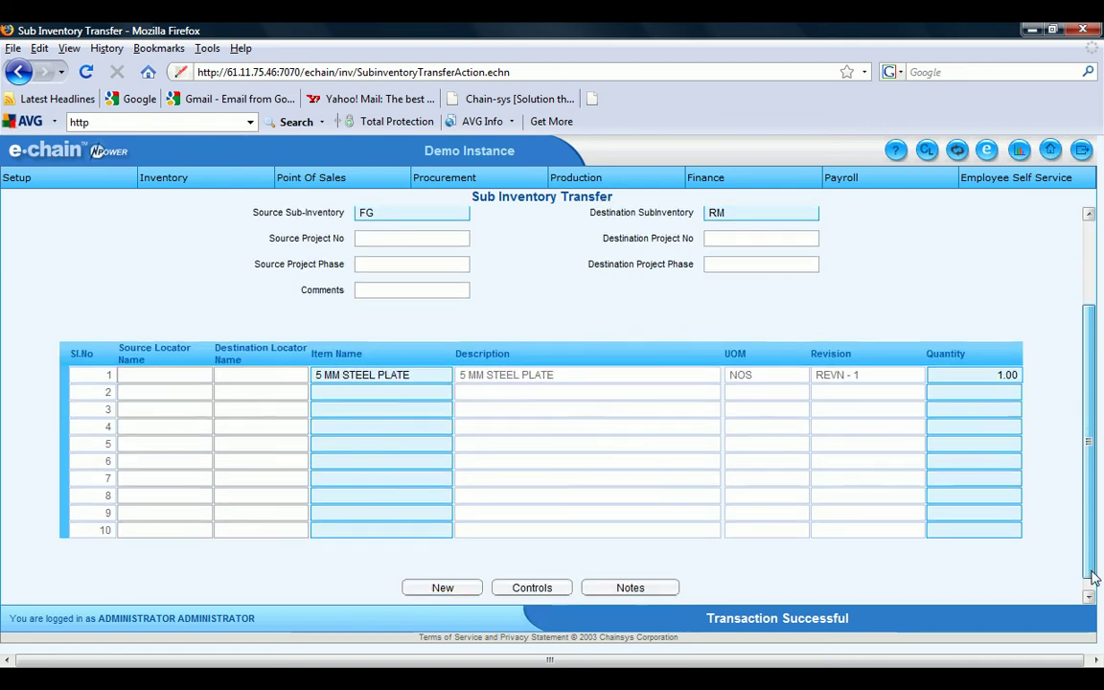
scroll(1090, 494, up, 4)
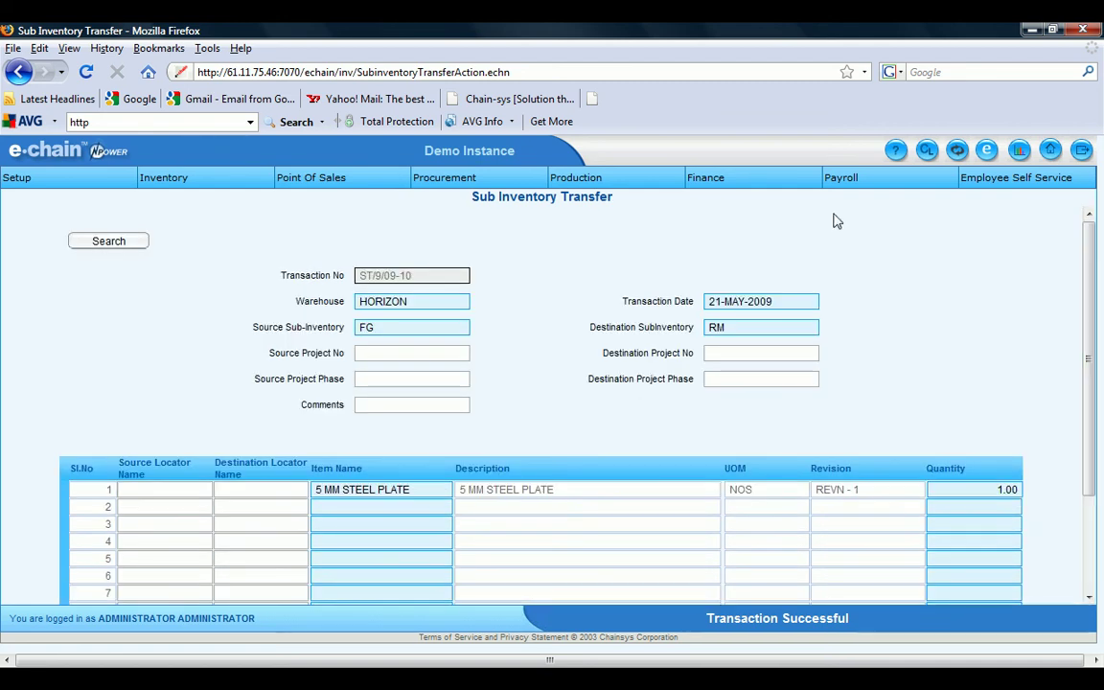
Open the SubInventory Transfer Report from the inventory reports in the Report Center.
click(1022, 156)
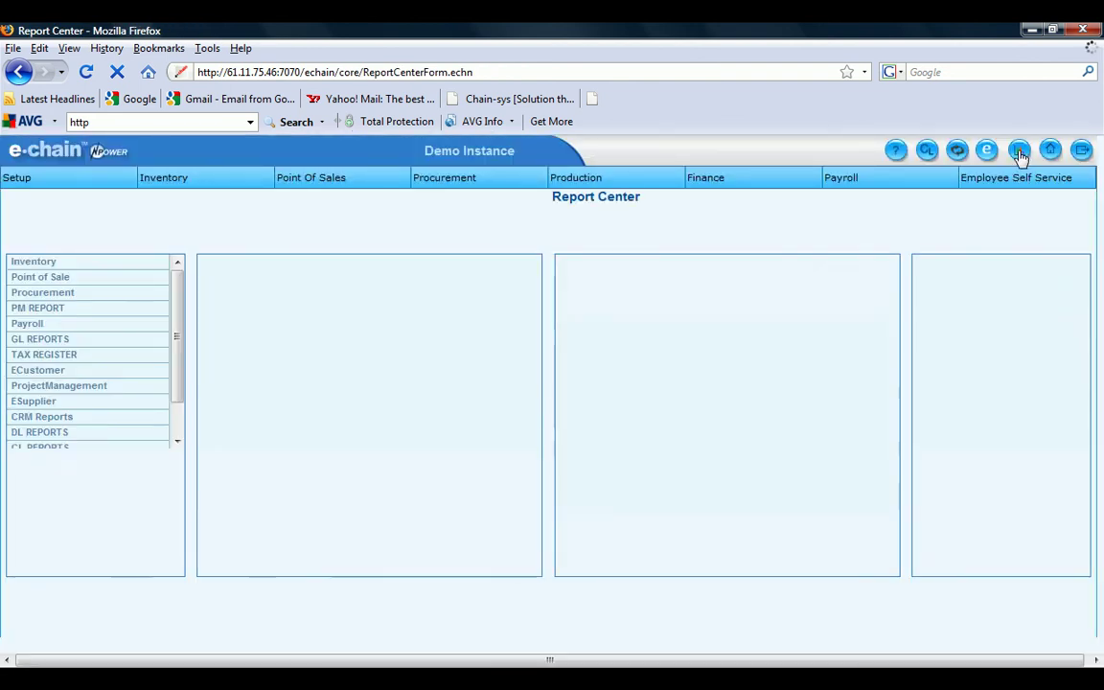
click(33, 230)
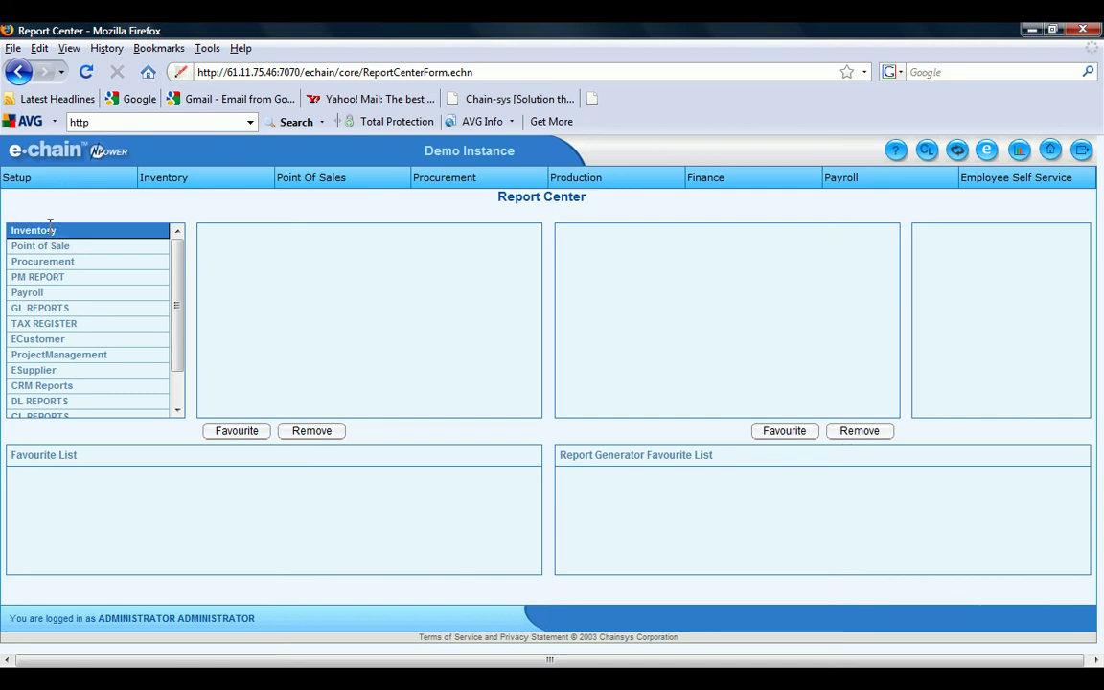
click(479, 296)
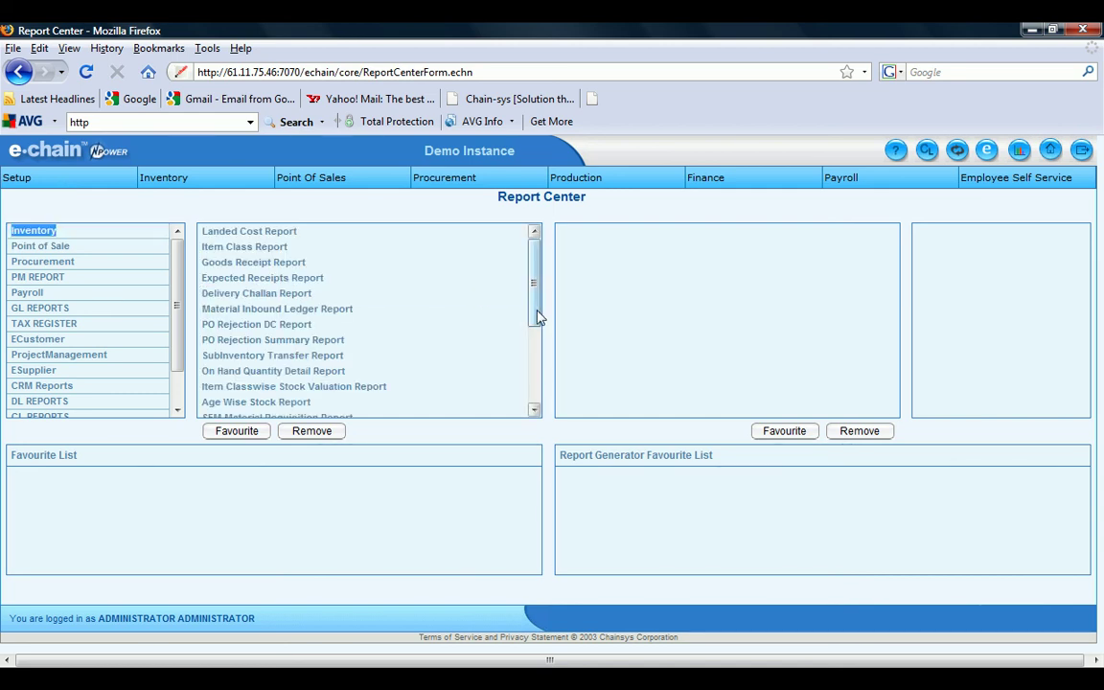
drag(534, 317, 534, 401)
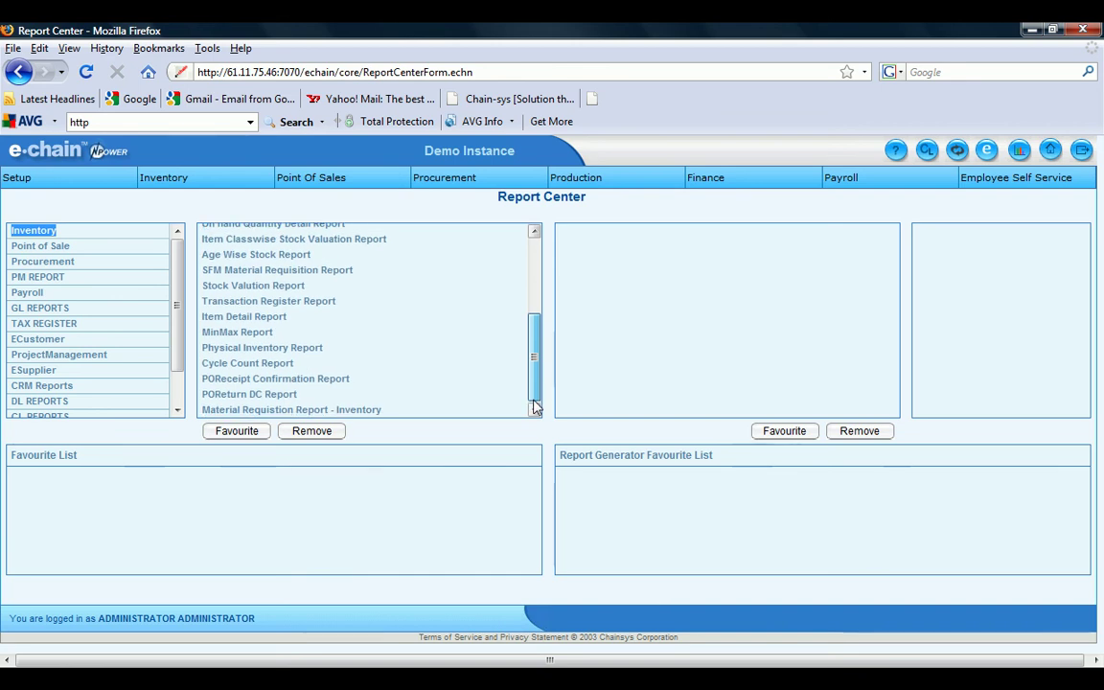
drag(534, 406, 534, 355)
double_click(431, 297)
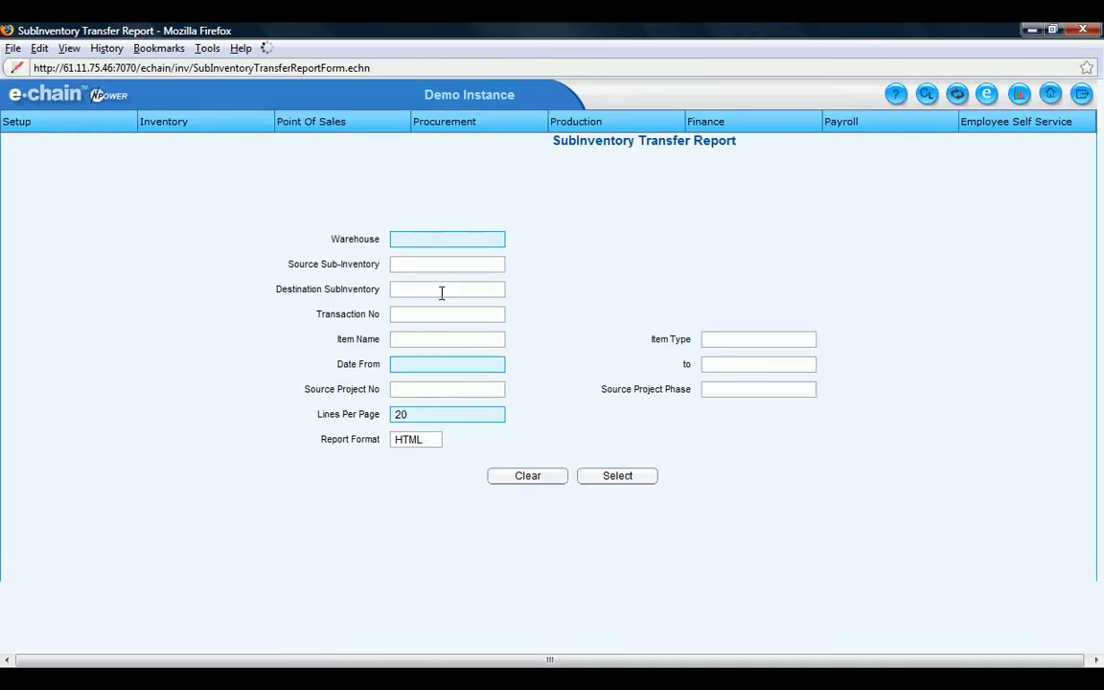
Restrict the sub-inventory transfer report to warehouse HORIZON and item 5 MM STEEL PLATE.
click(451, 250)
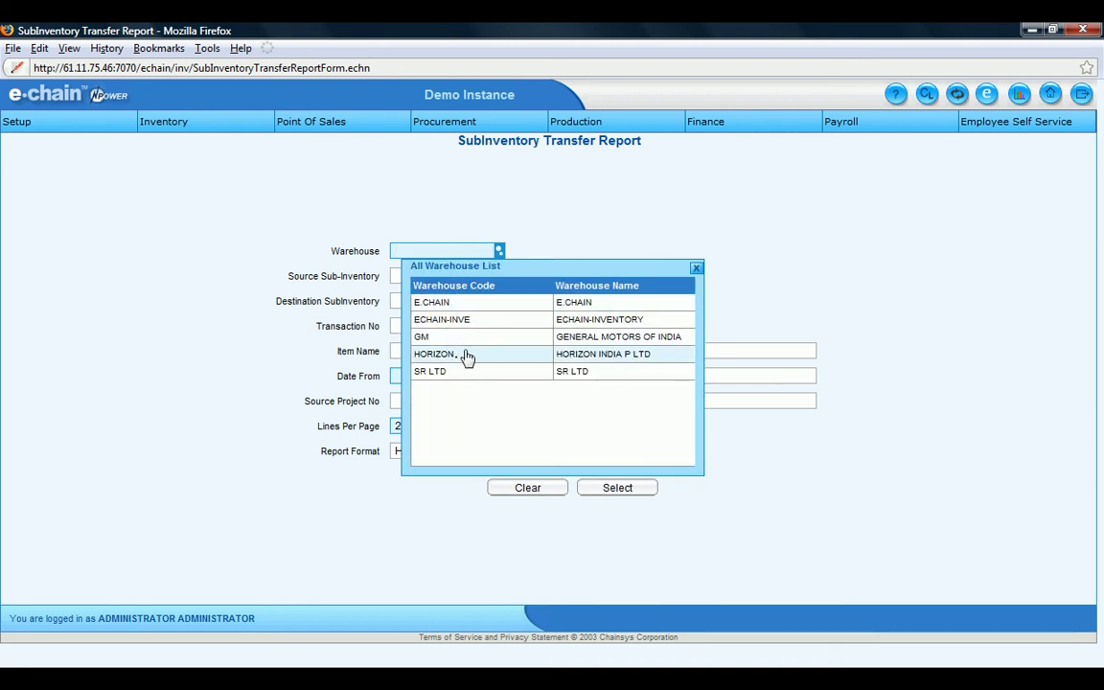
click(467, 356)
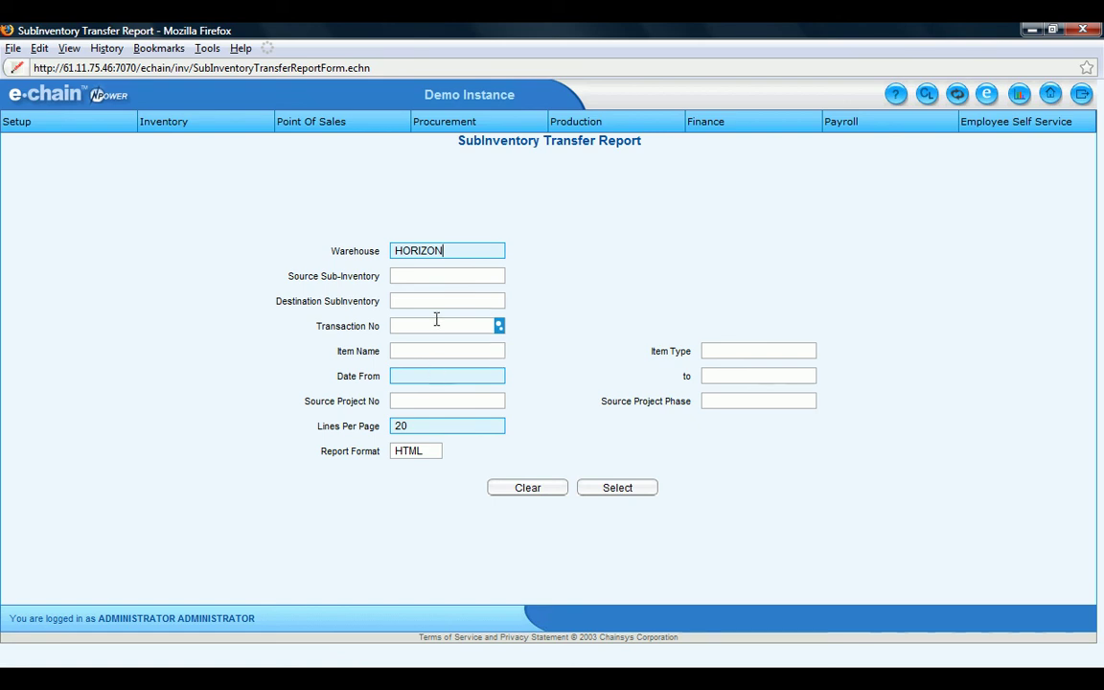
click(435, 350)
text(E)
click(447, 313)
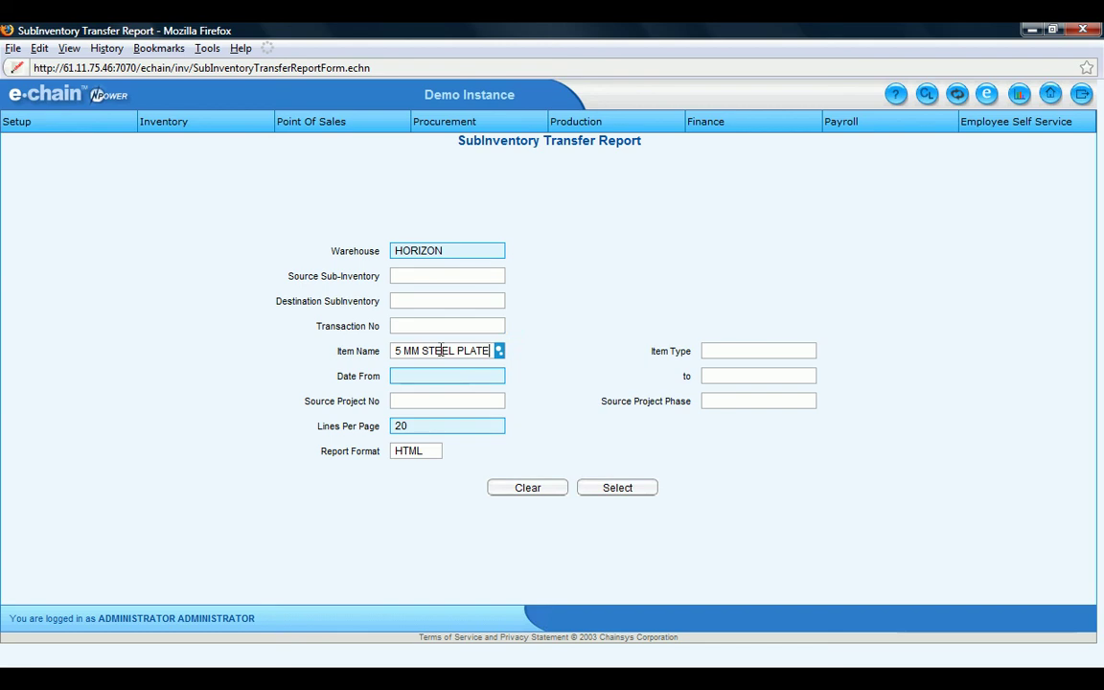
Set the report's start date to 21-MAY-2009, run it, examine the listed transfers and close the report.
click(601, 488)
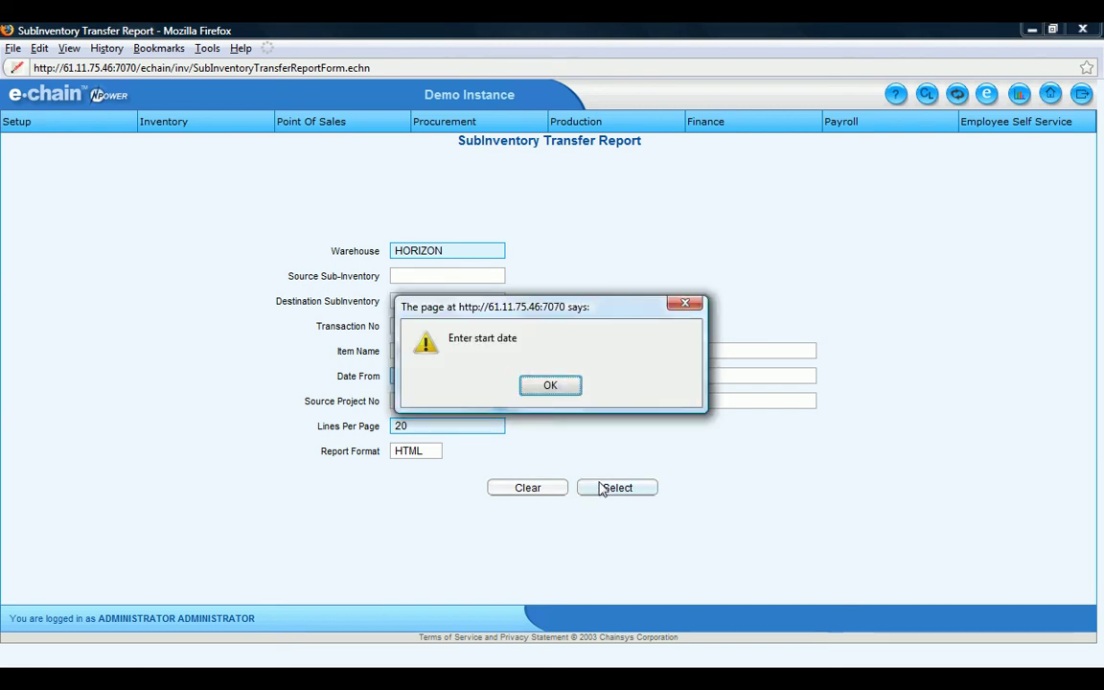
click(569, 389)
click(478, 379)
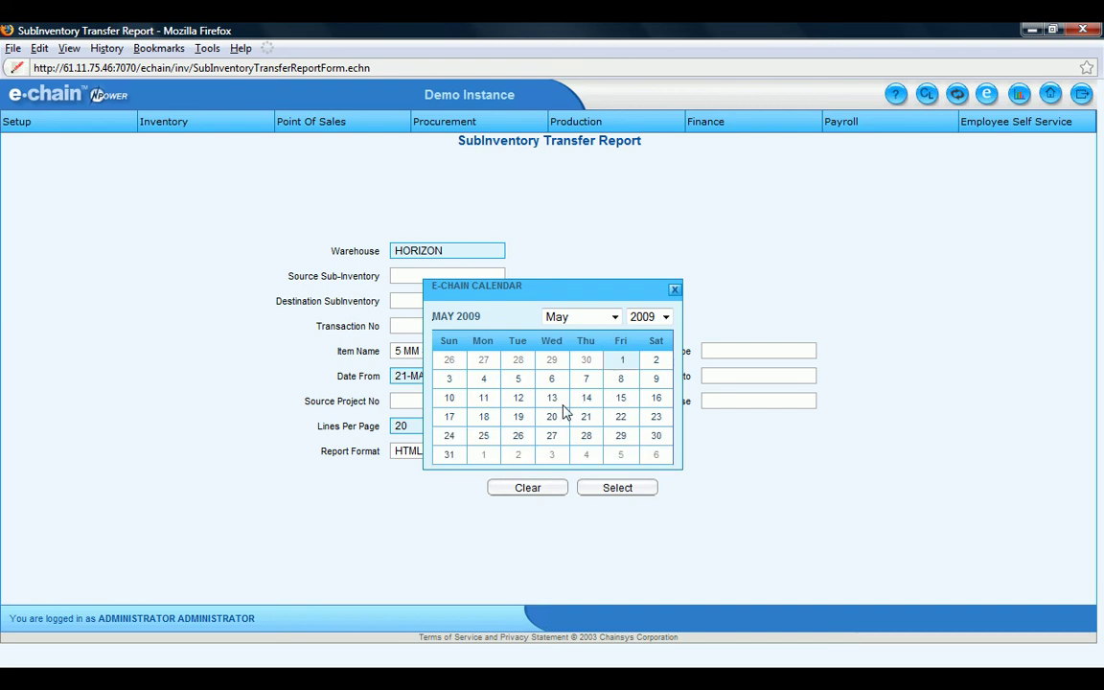
click(585, 416)
click(598, 493)
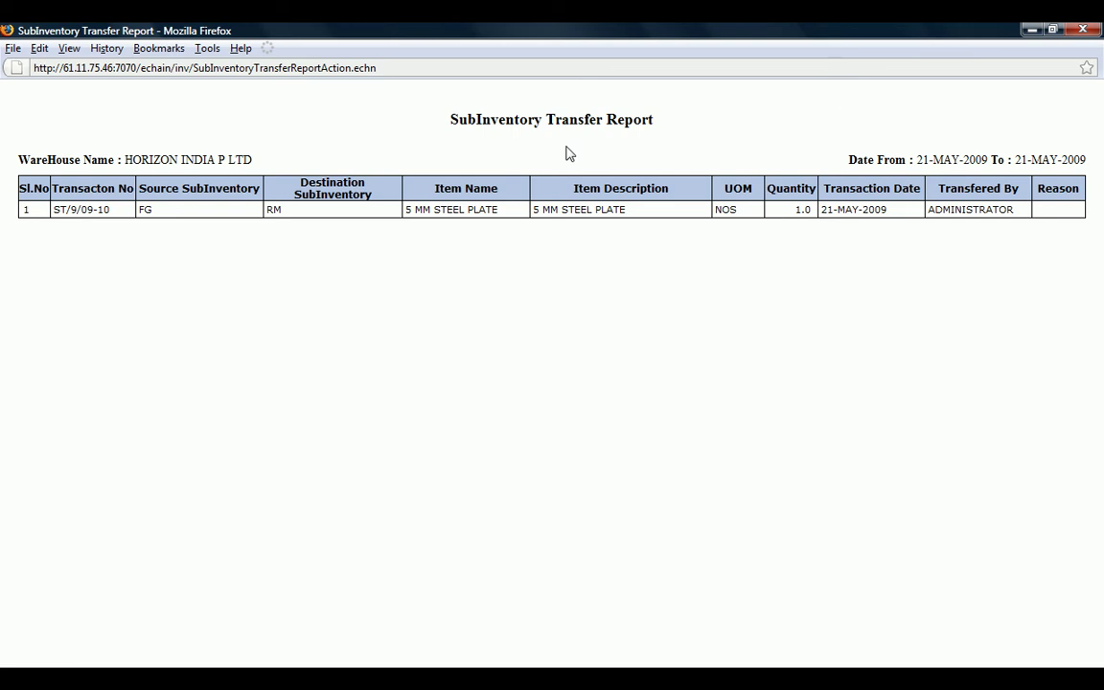
click(1080, 32)
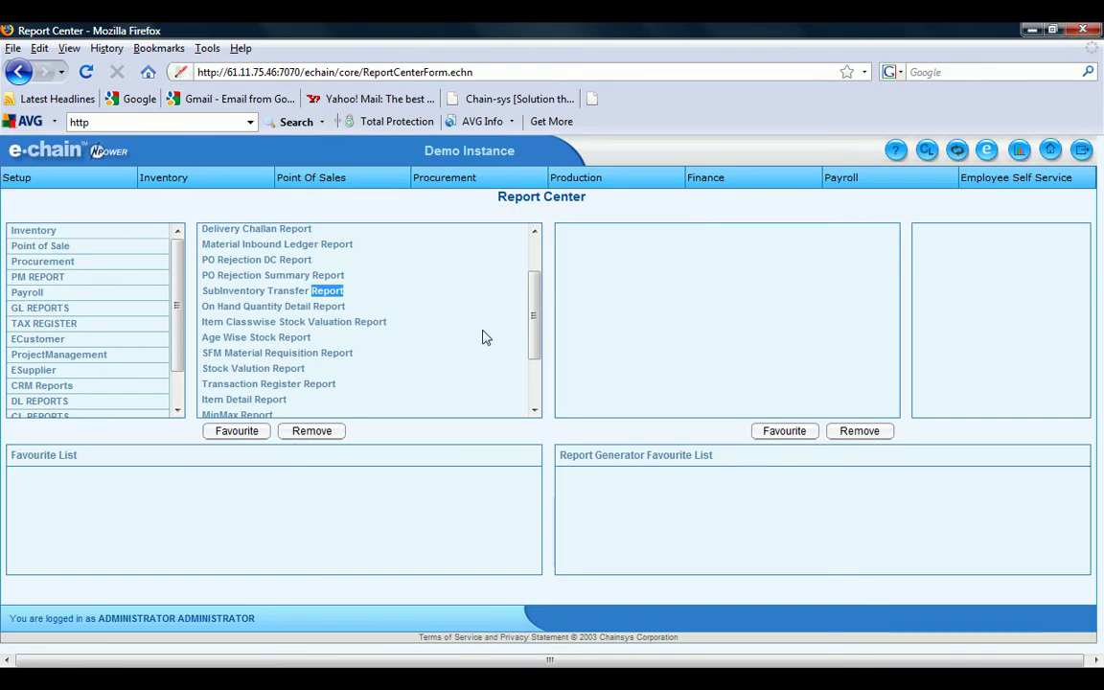
Open the Transaction Register Report and set its warehouse to HORIZON and start date to 21-MAY-2009.
click(405, 383)
double_click(404, 383)
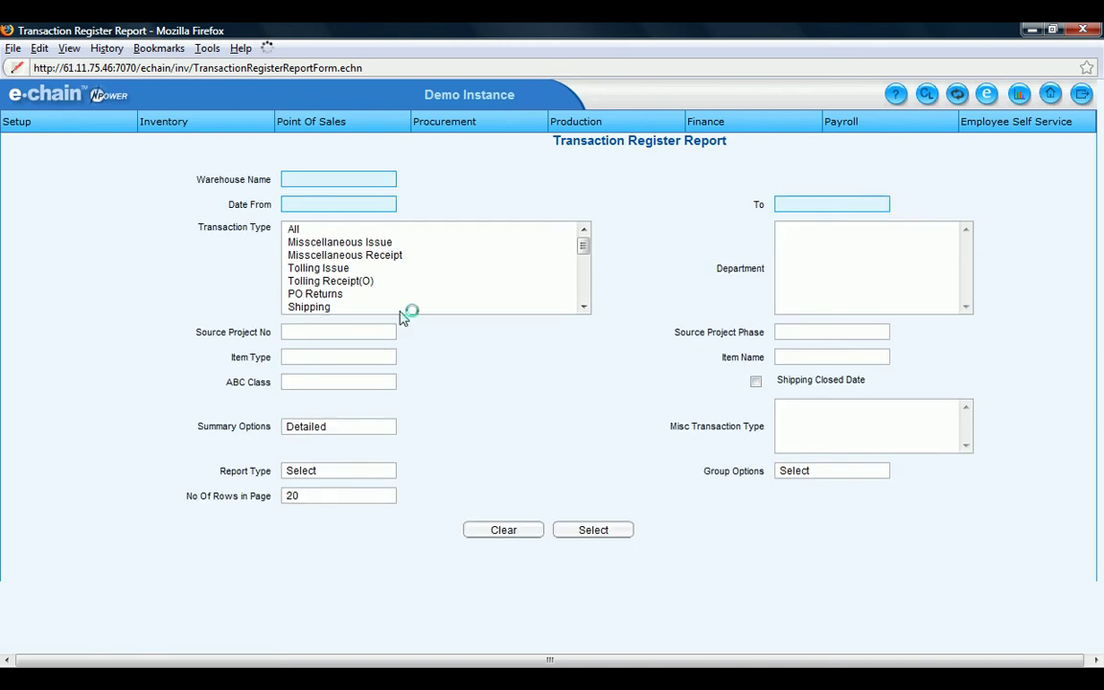
click(342, 185)
text(HORIZON)
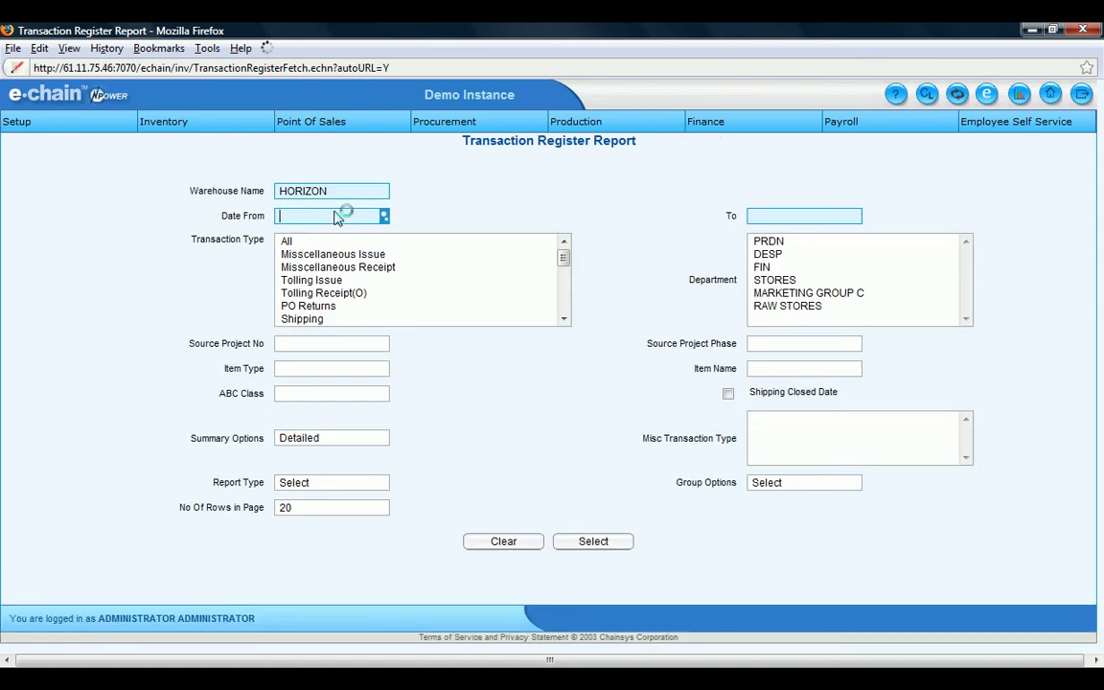
click(342, 215)
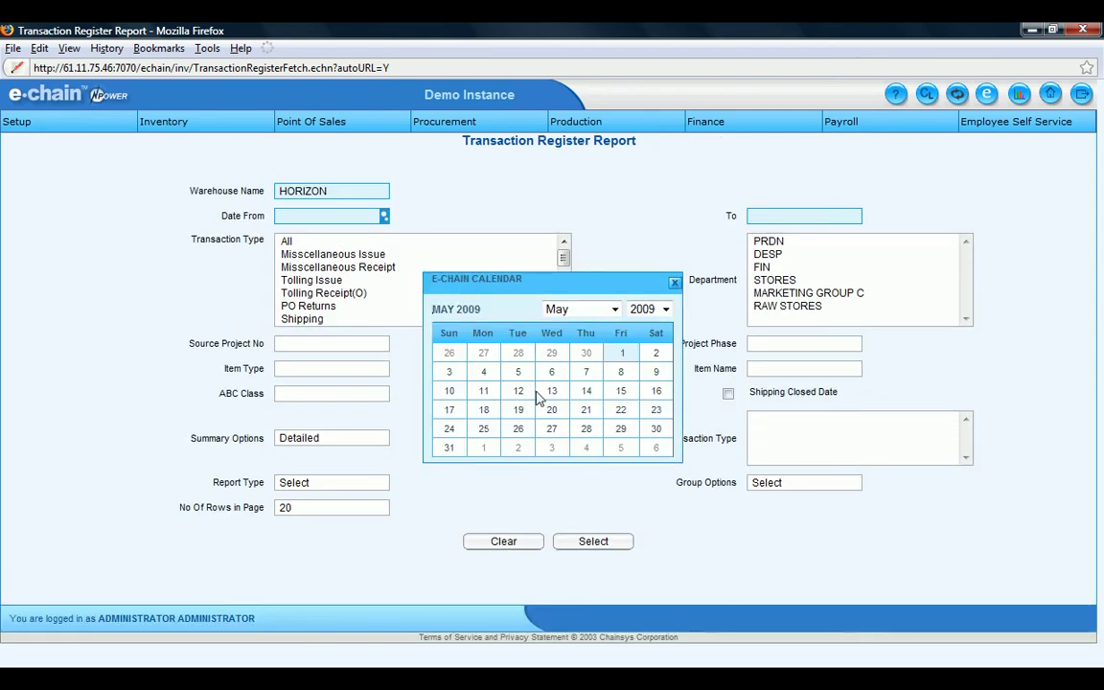
click(588, 410)
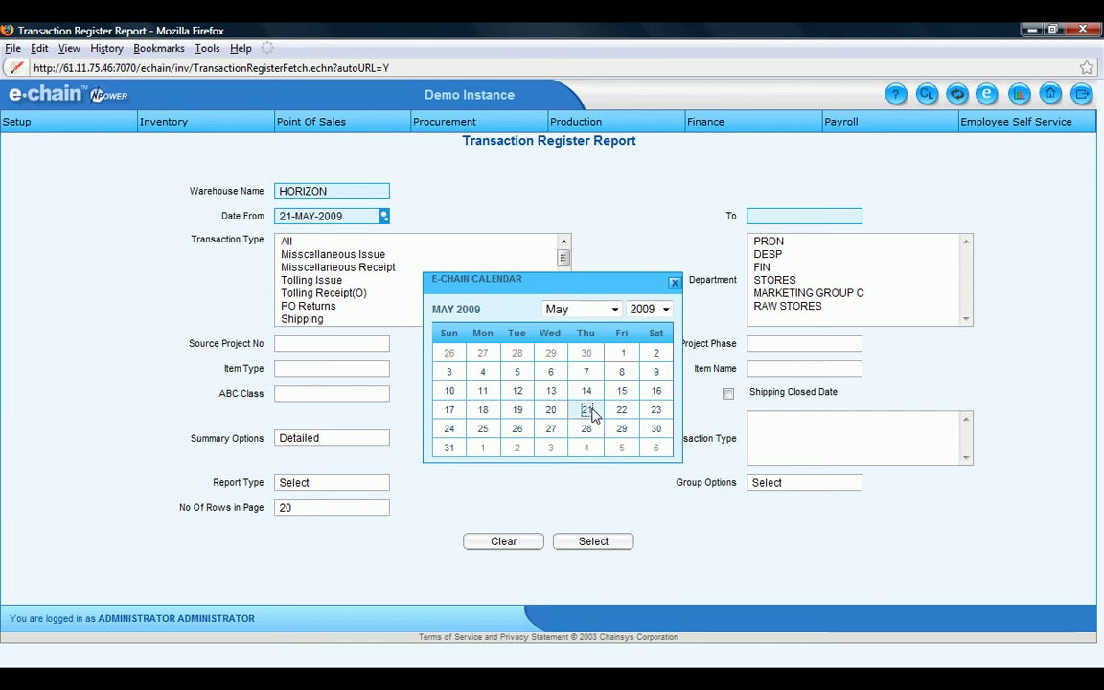
Run the transaction register for all transaction types of item 5 MM STEEL PLATE, examine the entries and close the report.
click(405, 241)
click(757, 370)
text(s)
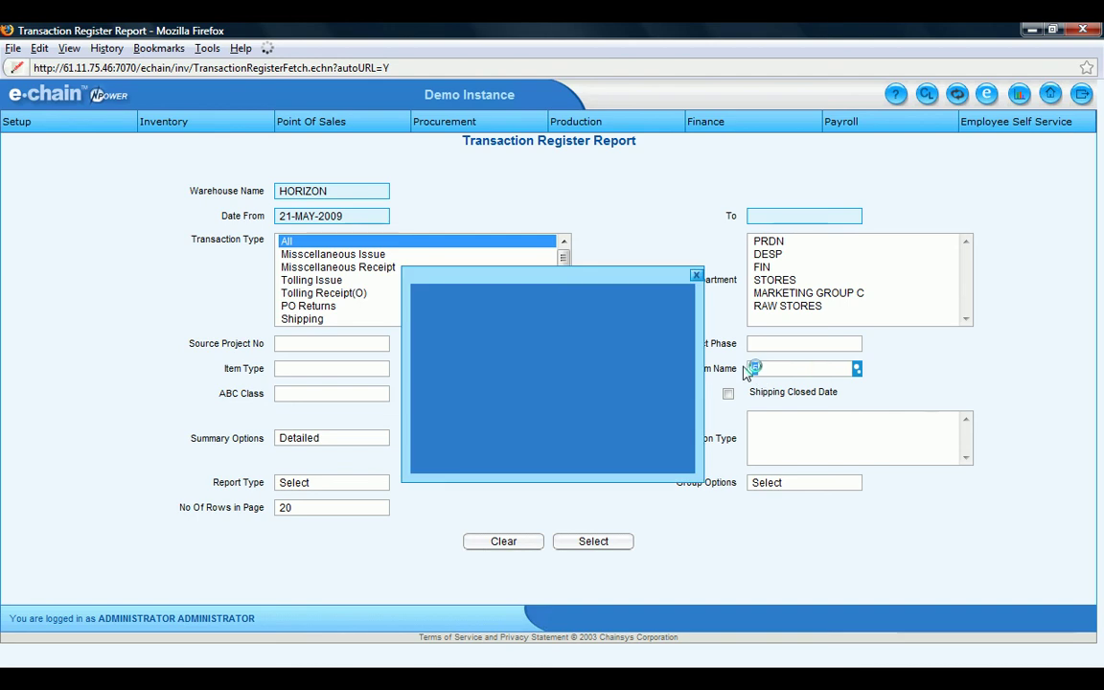
click(597, 543)
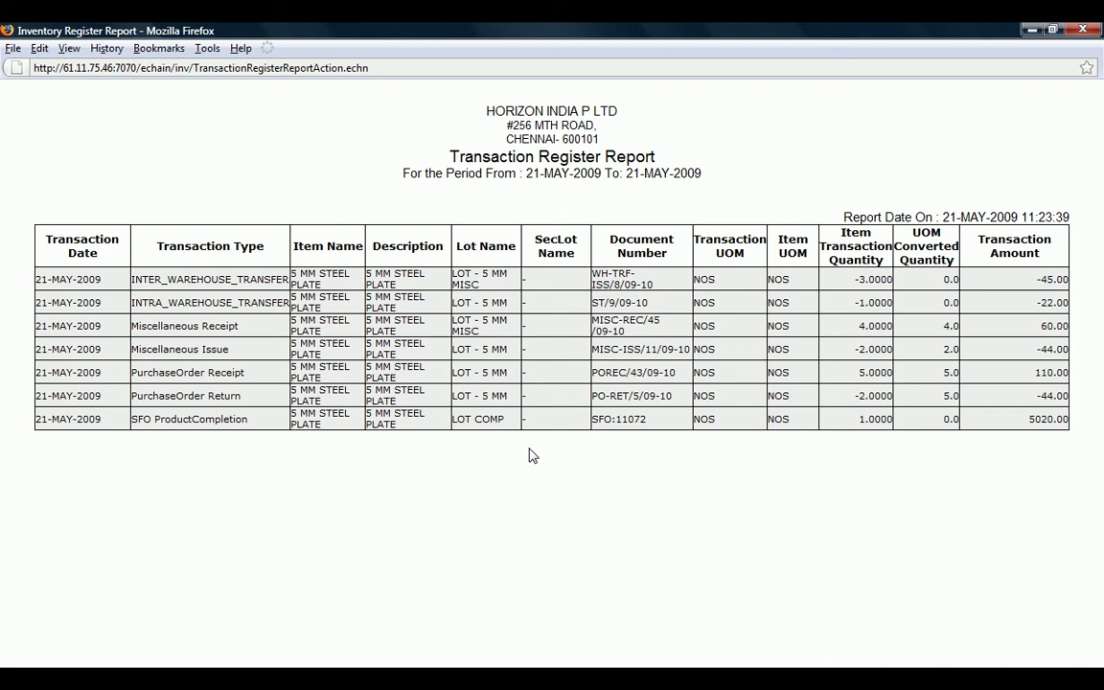
click(1071, 40)
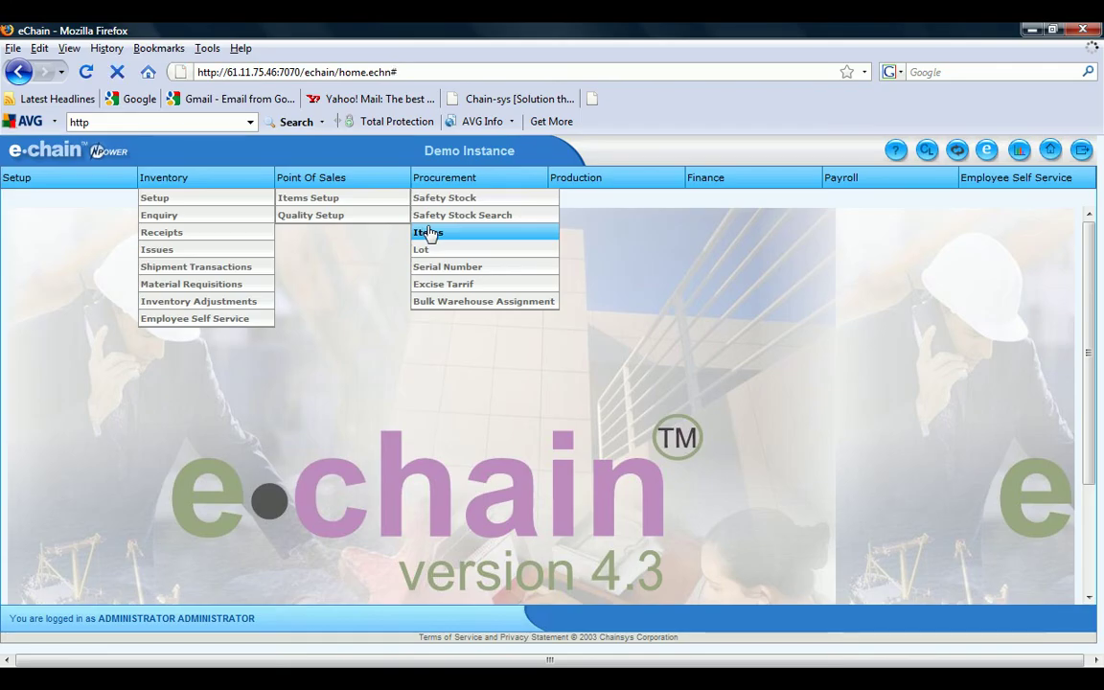
Open the inventory item setup and start an item search.
click(431, 233)
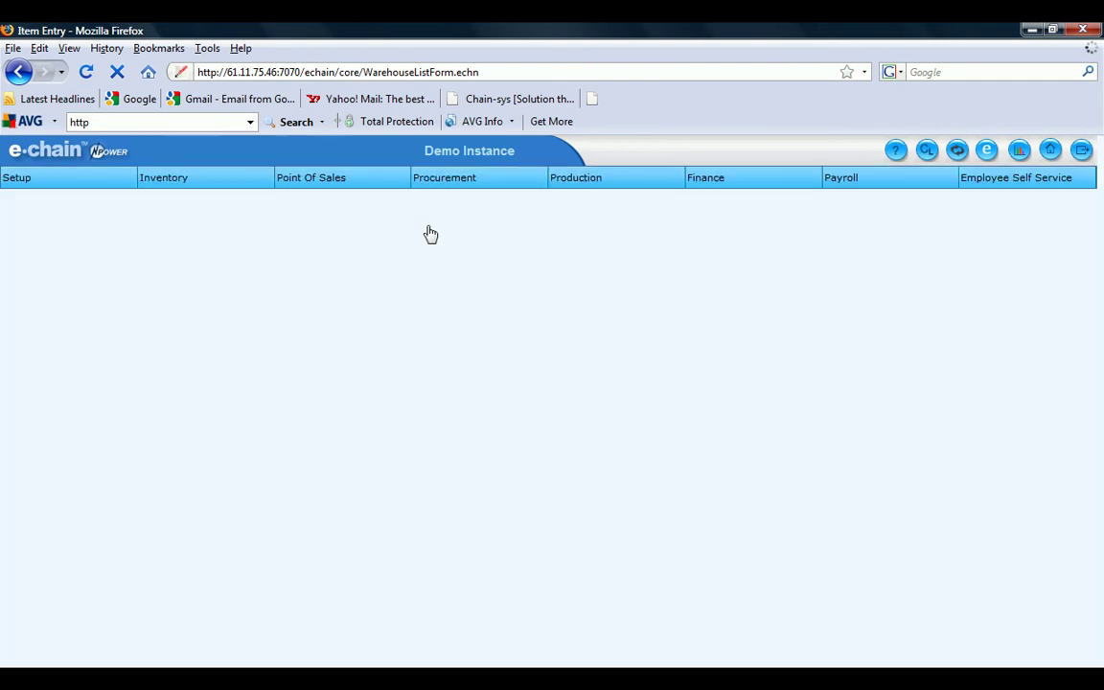
click(165, 278)
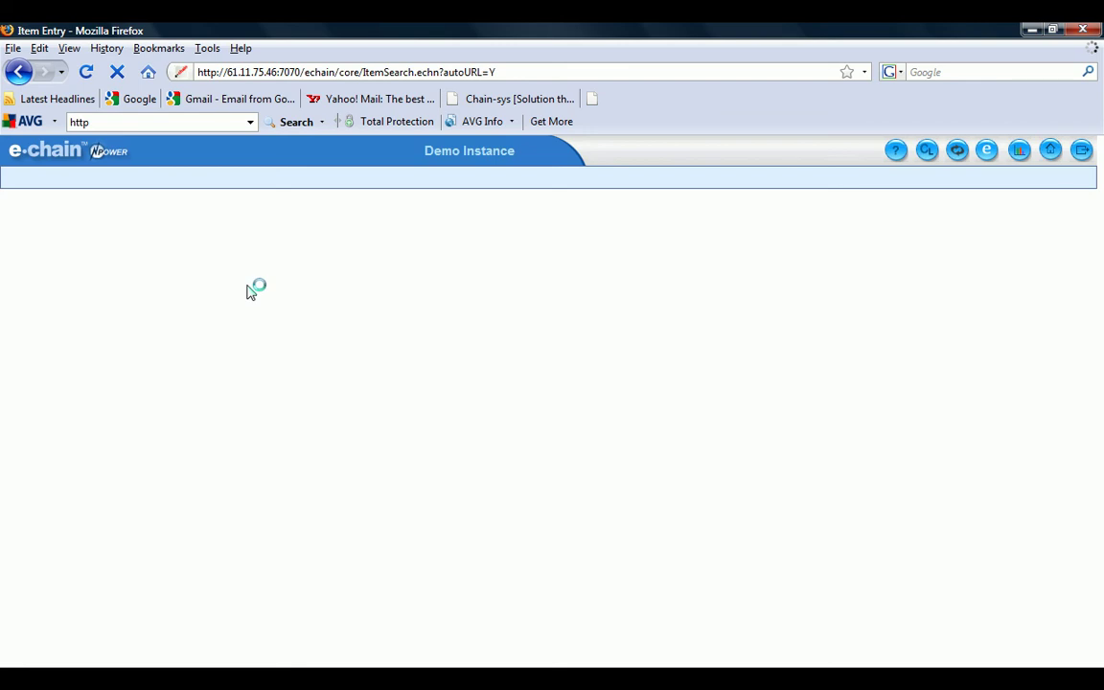